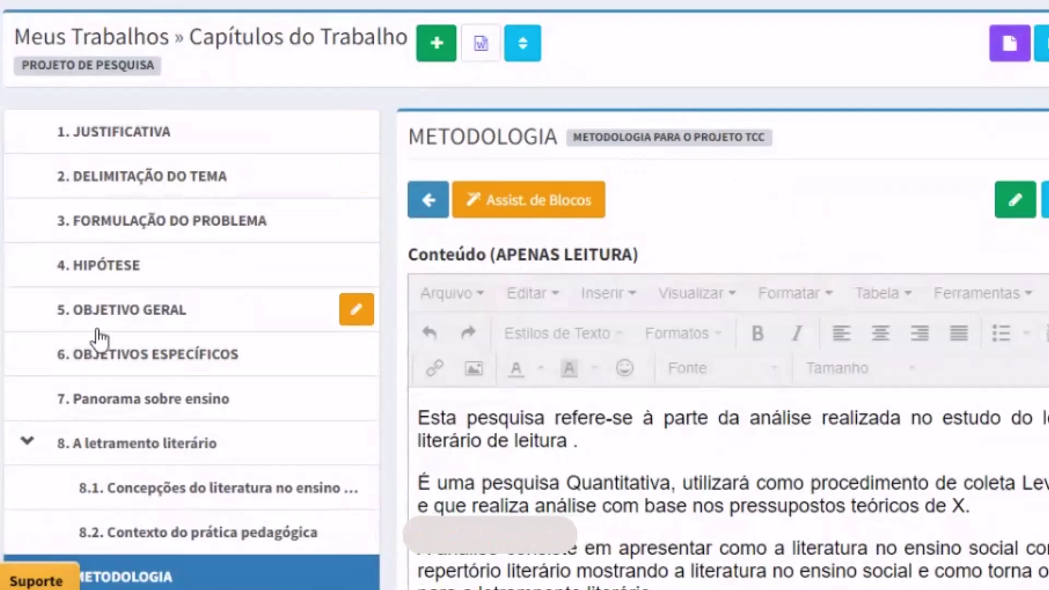
# Look over the chapter list and the read-only text of the METODOLOGIA chapter.
pyautogui.scroll(-2, 164, 488)
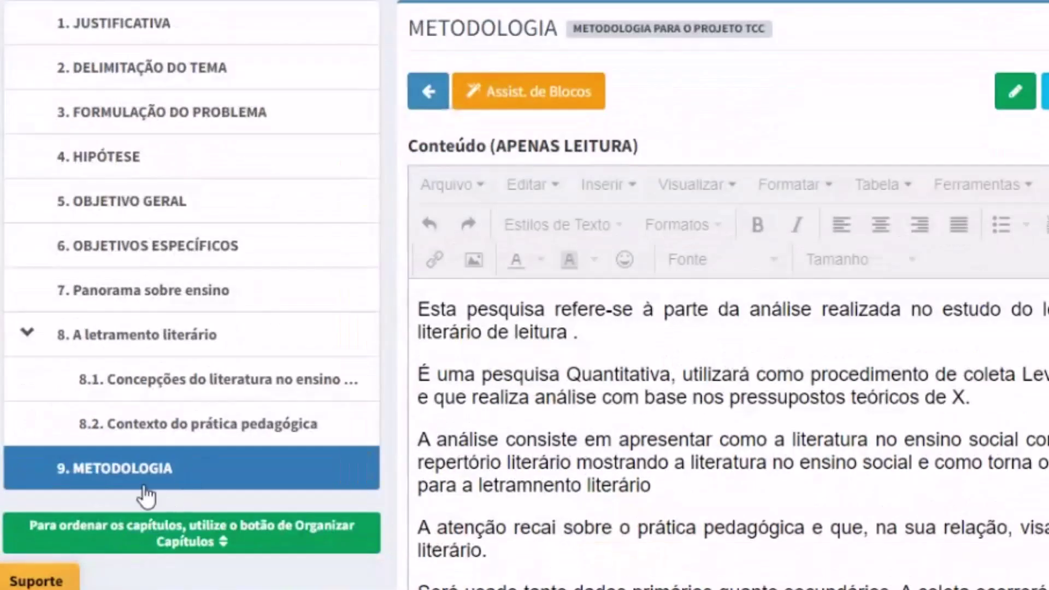
pyautogui.scroll(-4, 895, 450)
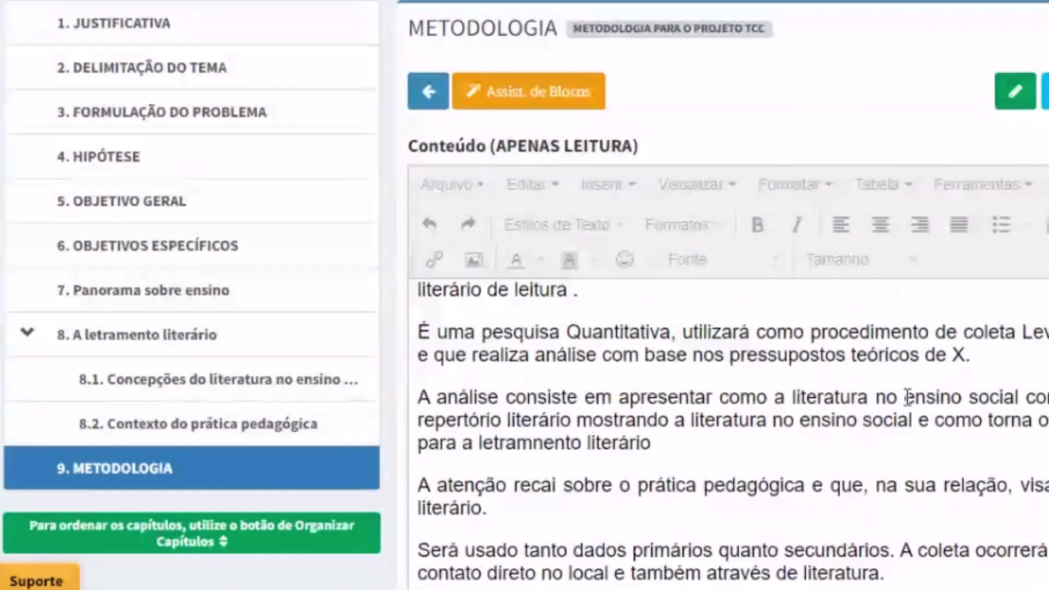
pyautogui.scroll(1, 722, 310)
pyautogui.scroll(4, 722, 310)
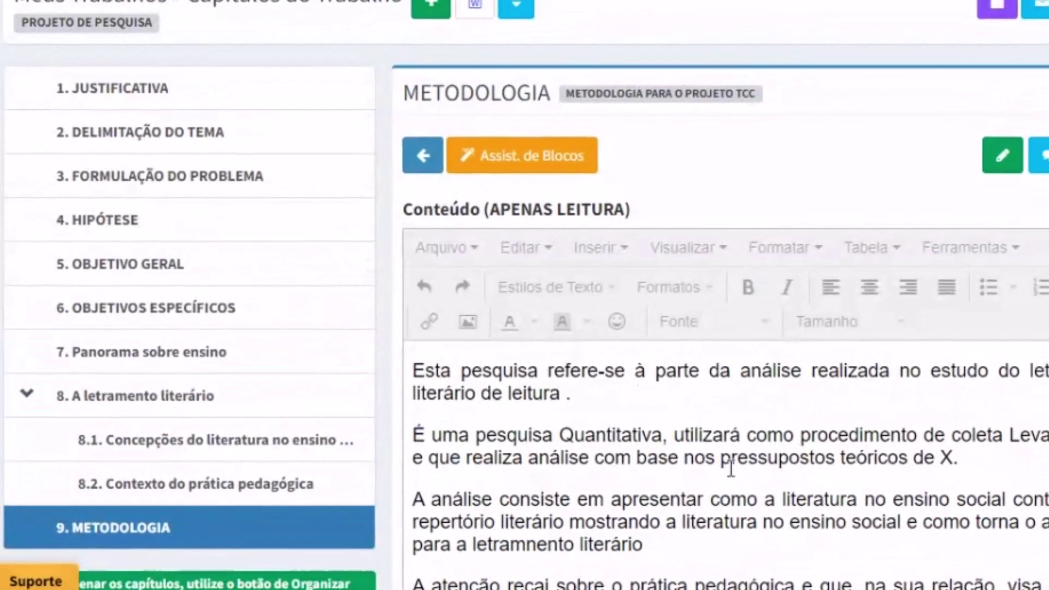
pyautogui.scroll(1, 677, 466)
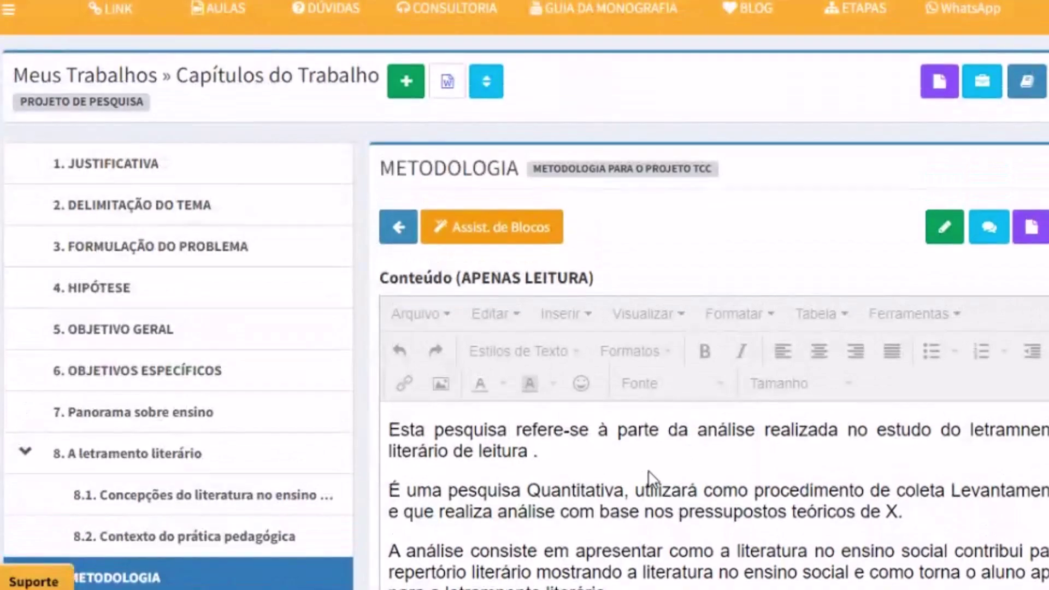
pyautogui.scroll(-4, 677, 281)
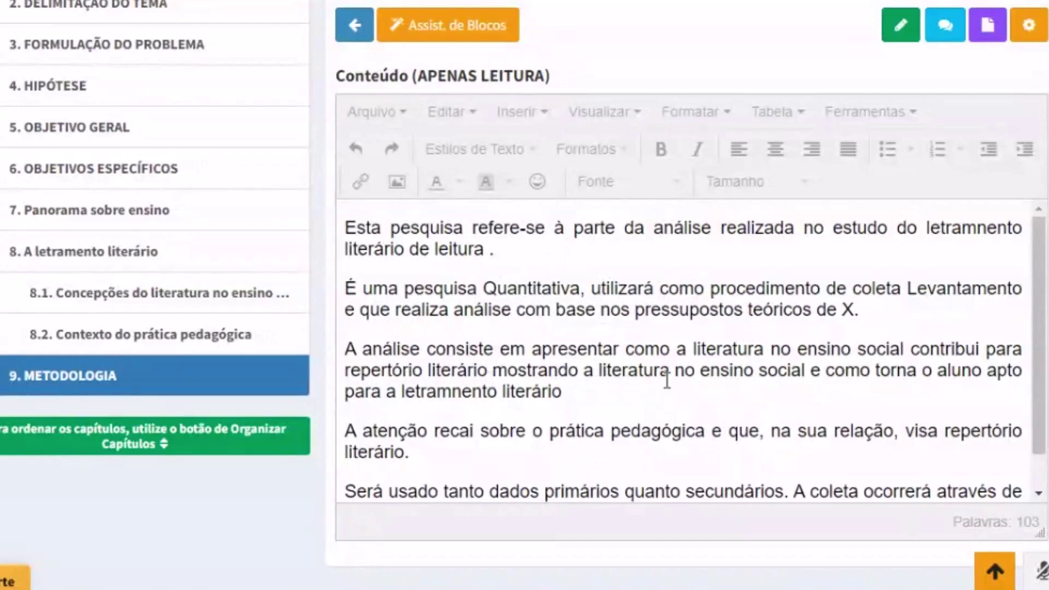
pyautogui.scroll(4, 667, 380)
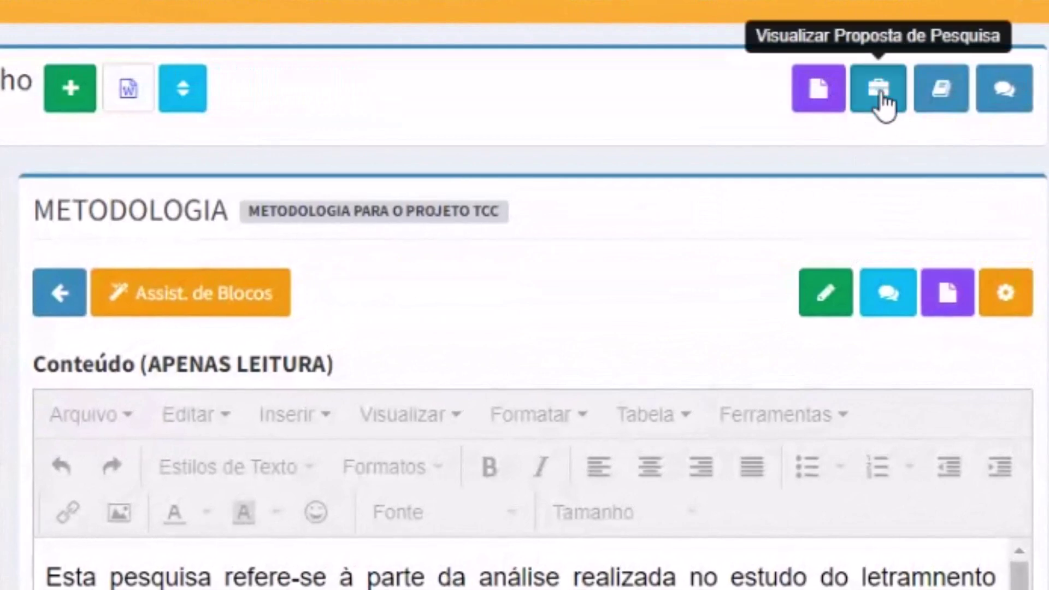
# Open the research proposal in a new browser tab and switch to it.
pyautogui.rightClick(880, 99)
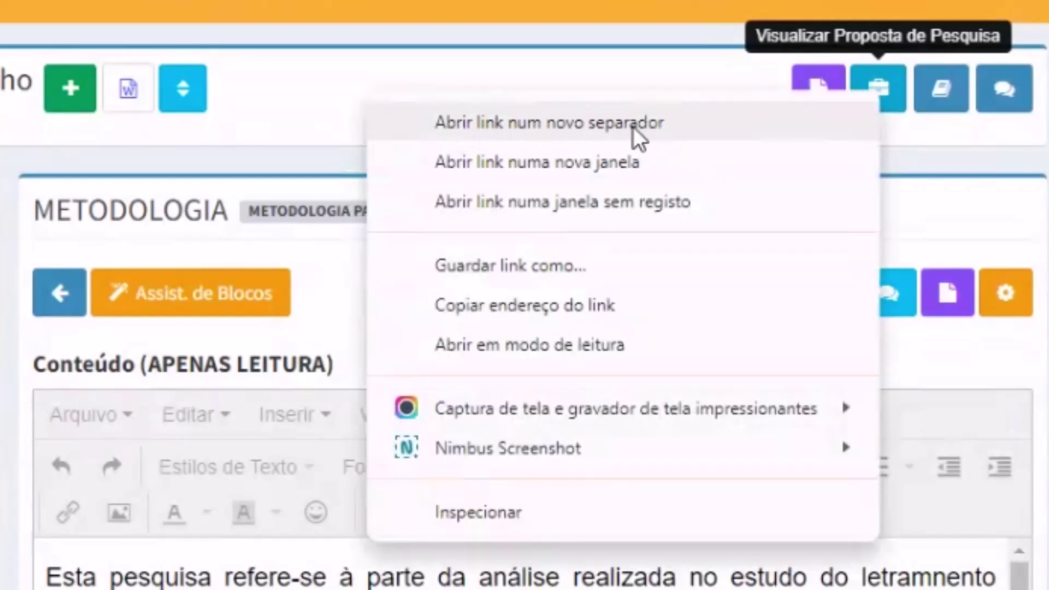
pyautogui.click(595, 124)
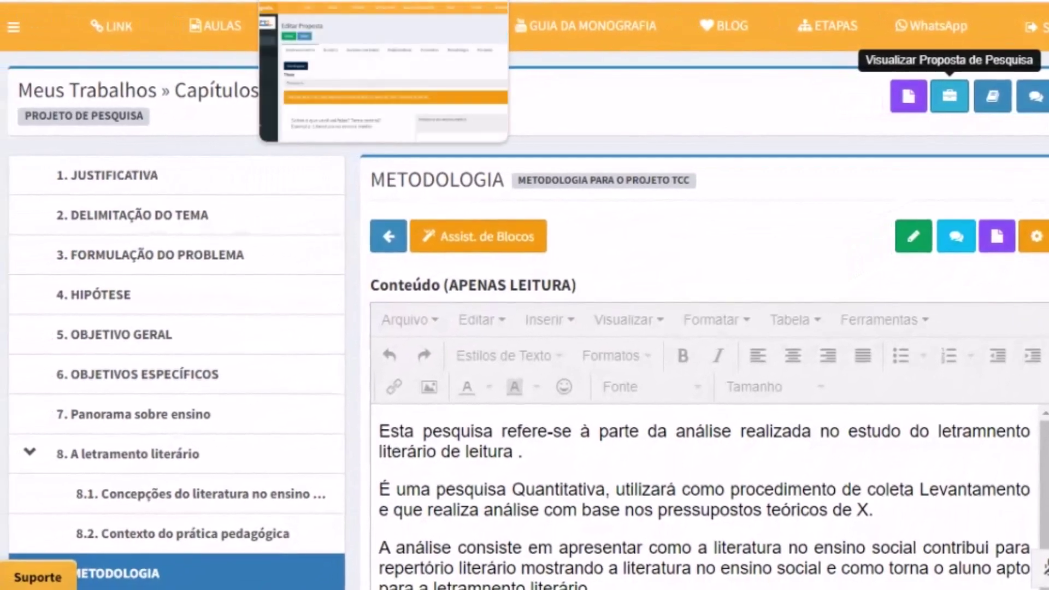
pyautogui.click(328, 0)
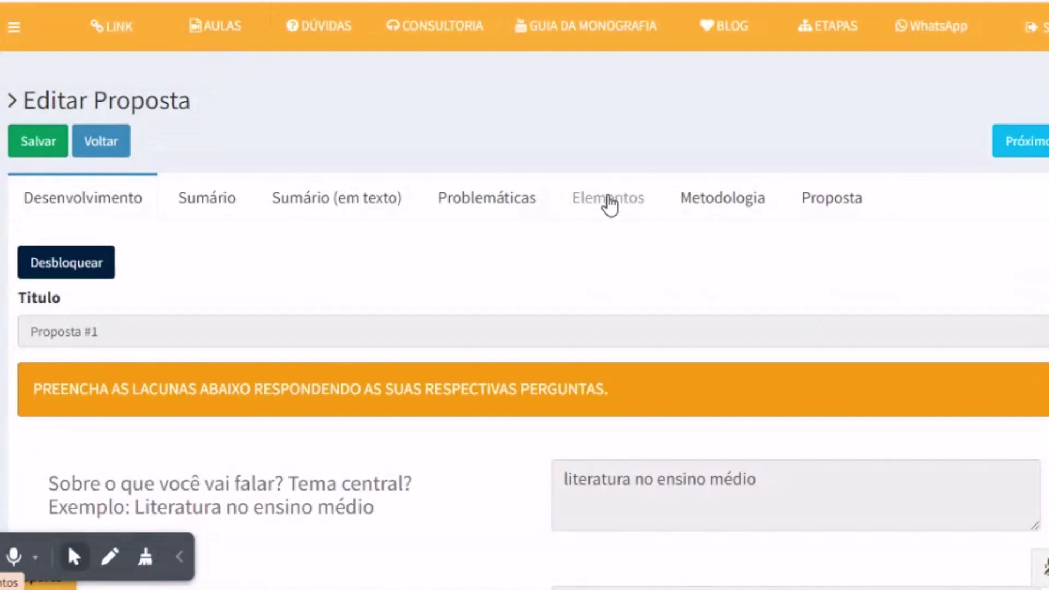
# Show the proposal's Elementos section and review its elements from PROBLEMA down to METODOLOGIA.
pyautogui.click(607, 202)
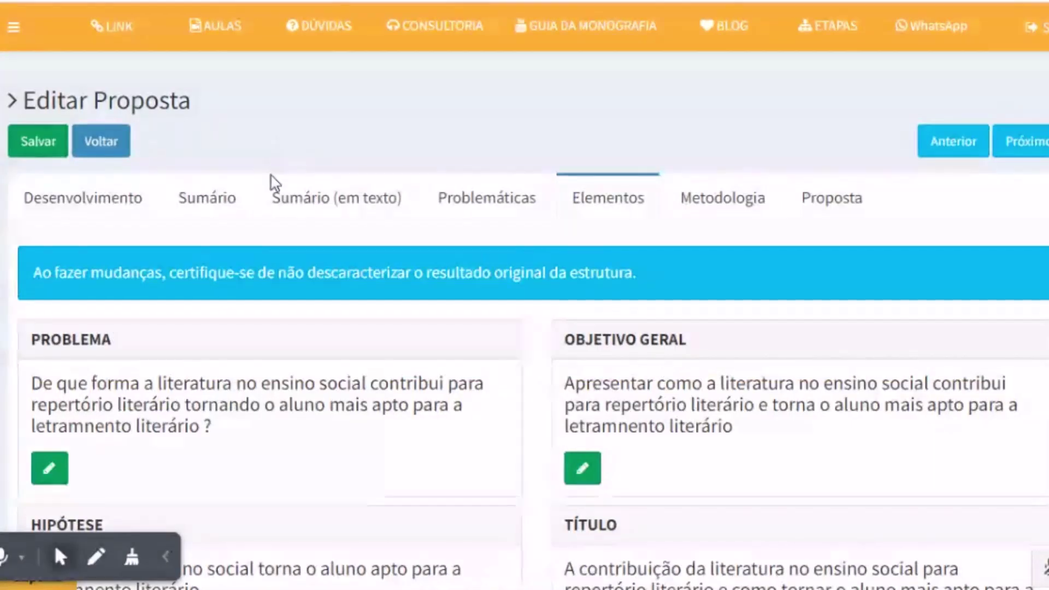
pyautogui.scroll(-5, 613, 362)
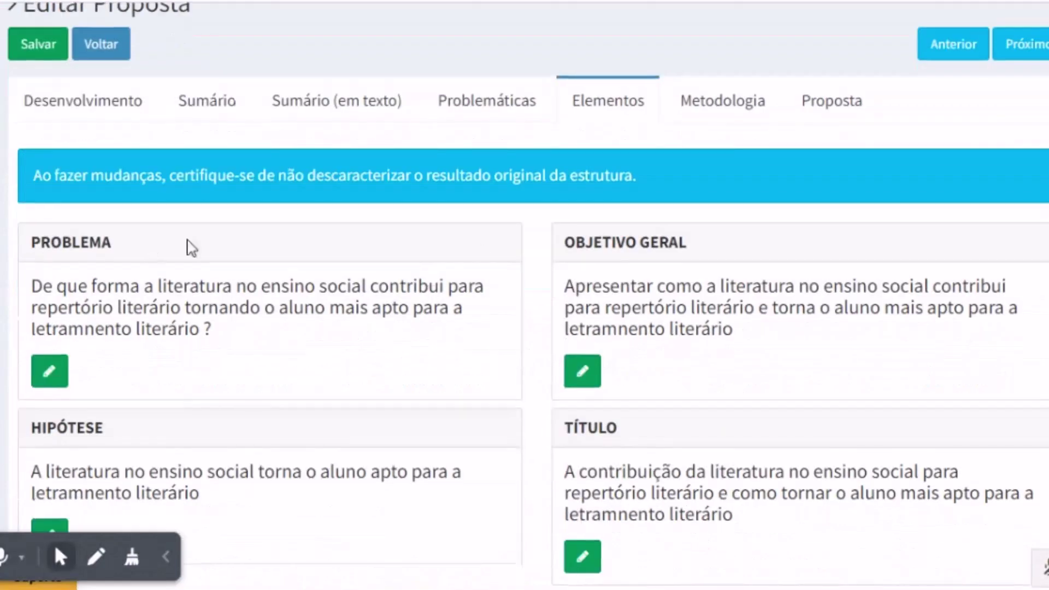
pyautogui.scroll(-3, 449, 273)
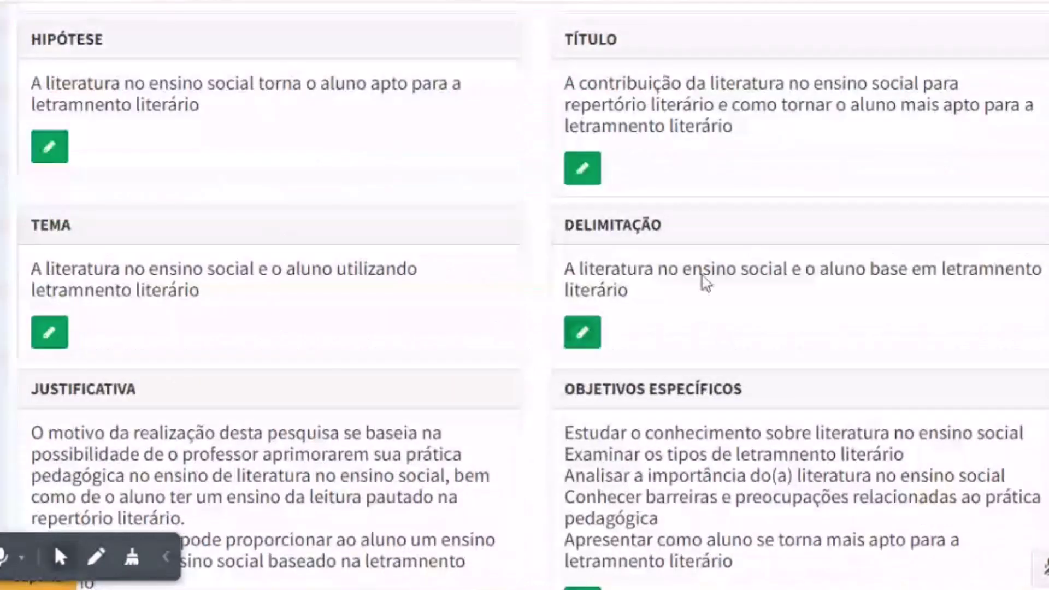
pyautogui.scroll(-3, 290, 239)
pyautogui.scroll(-5, 289, 239)
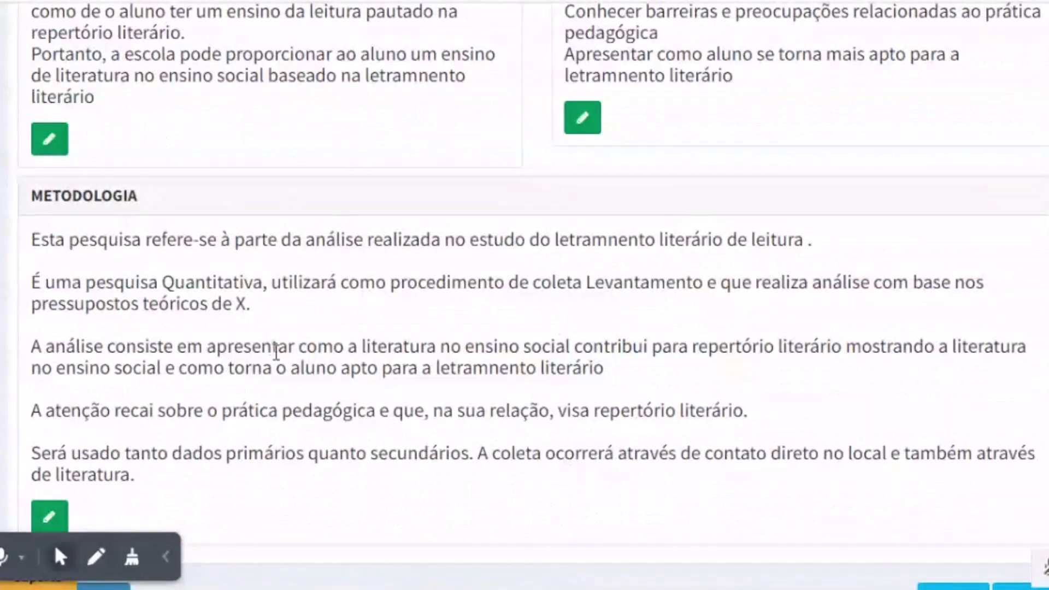
# Return to the project's chapters page and read the METODOLOGIA chapter against the proposal's methodology text.
pyautogui.click(229, 2)
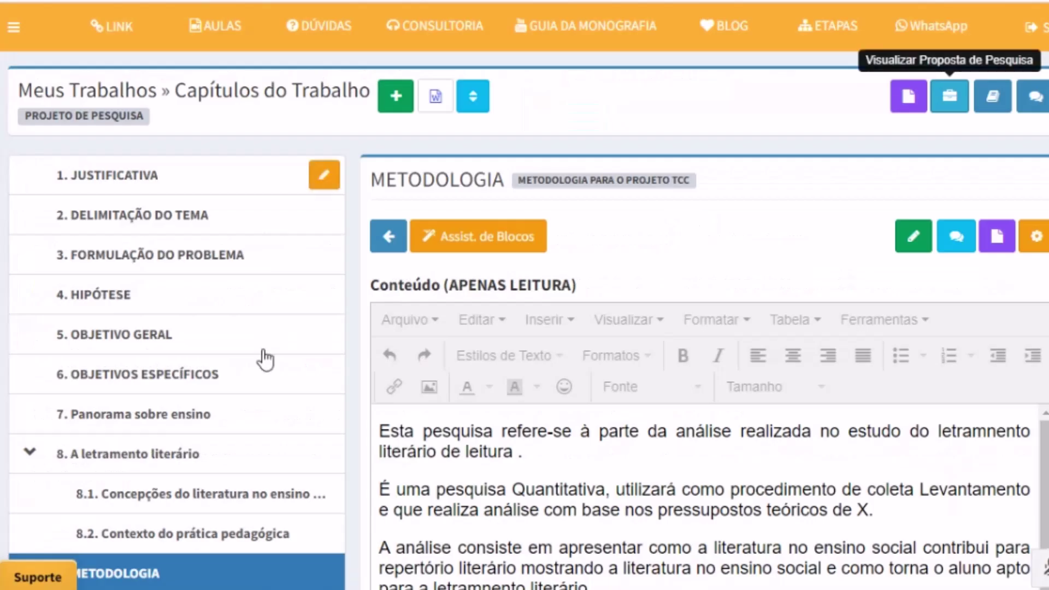
pyautogui.scroll(-3, 373, 323)
pyautogui.scroll(3, 342, 313)
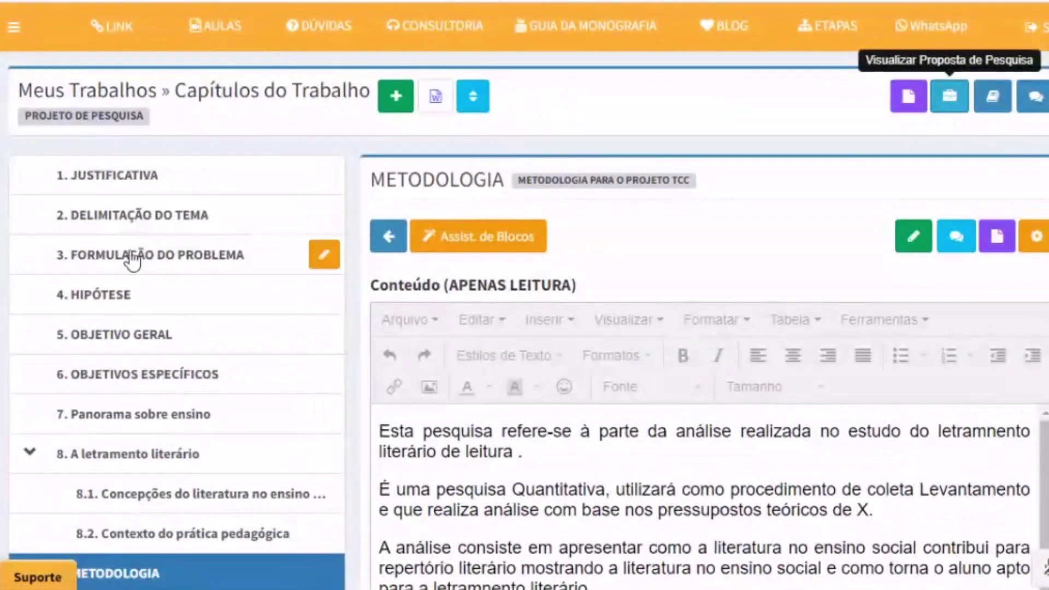
pyautogui.scroll(-2, 229, 319)
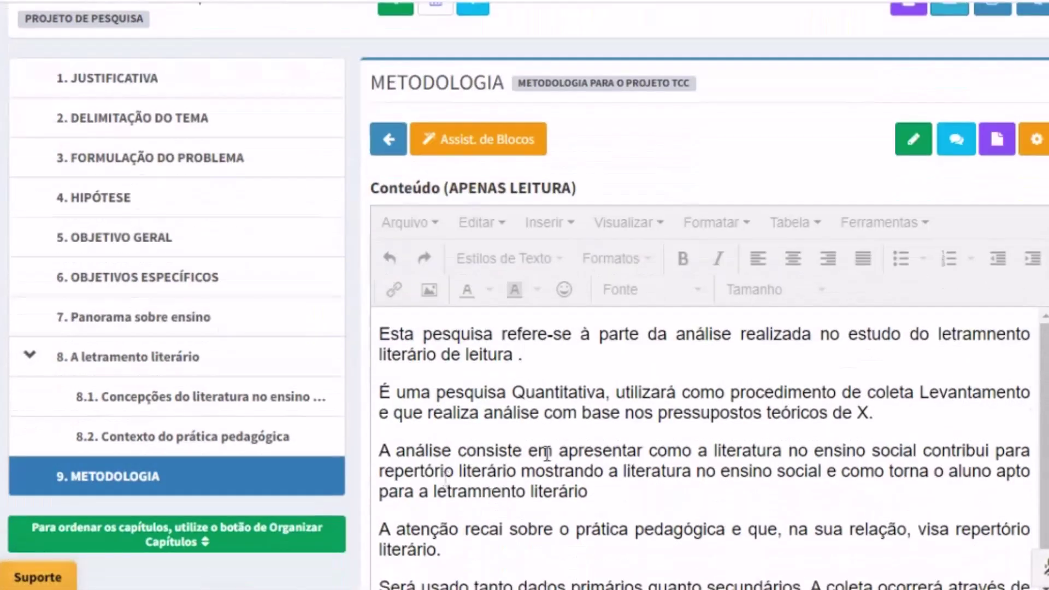
pyautogui.scroll(-1, 594, 448)
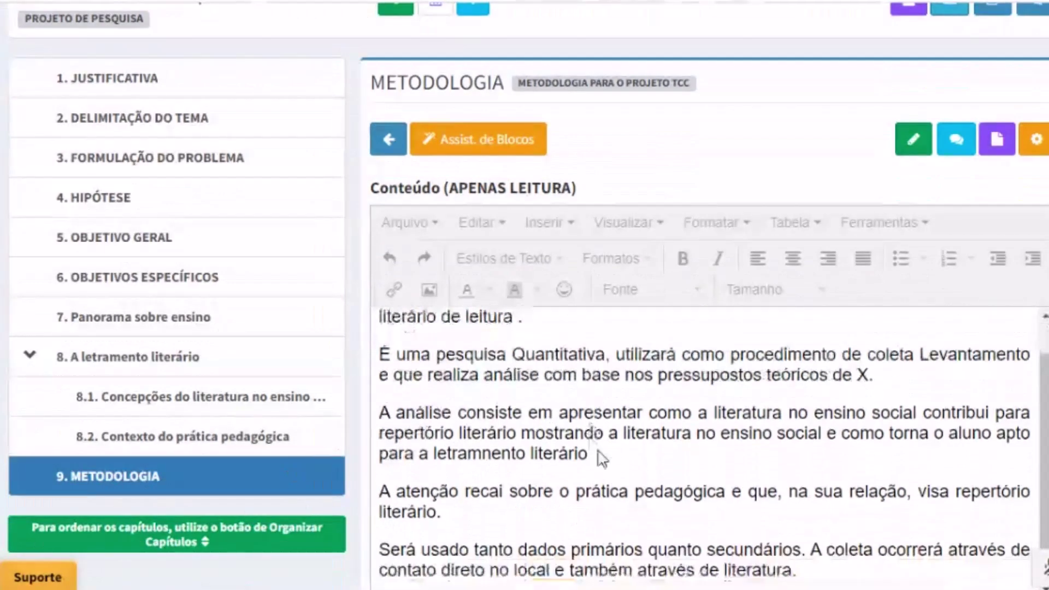
pyautogui.scroll(1, 594, 448)
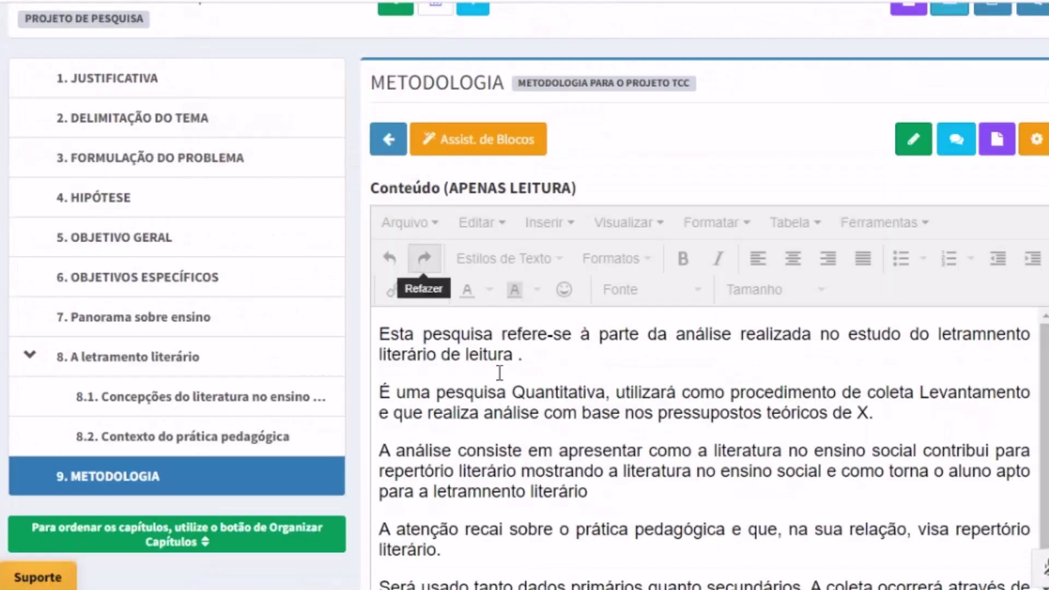
pyautogui.scroll(-1, 573, 448)
pyautogui.scroll(1, 573, 448)
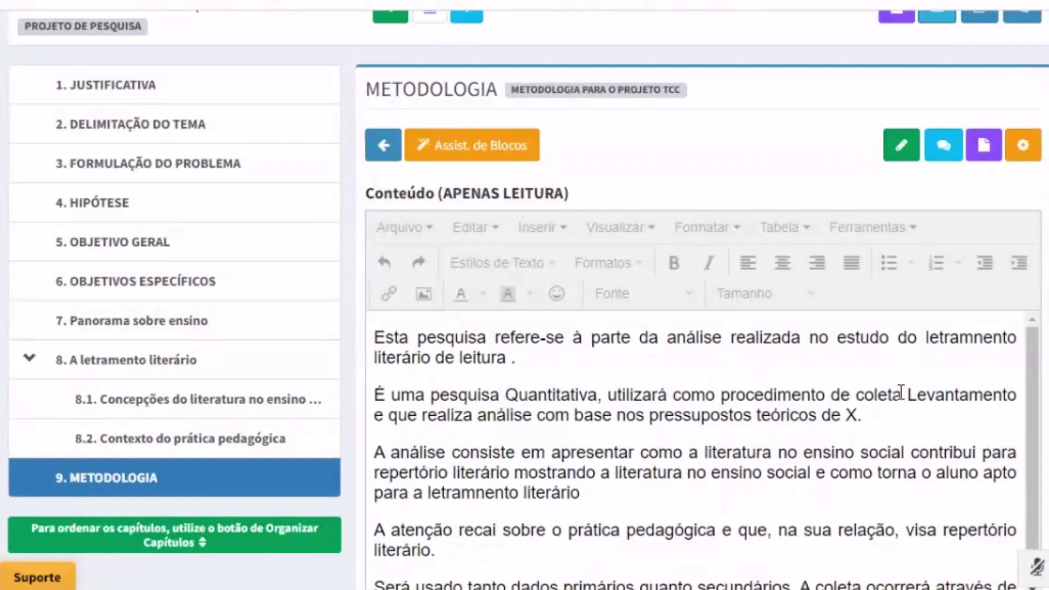
pyautogui.scroll(-3, 886, 395)
pyautogui.scroll(1, 726, 328)
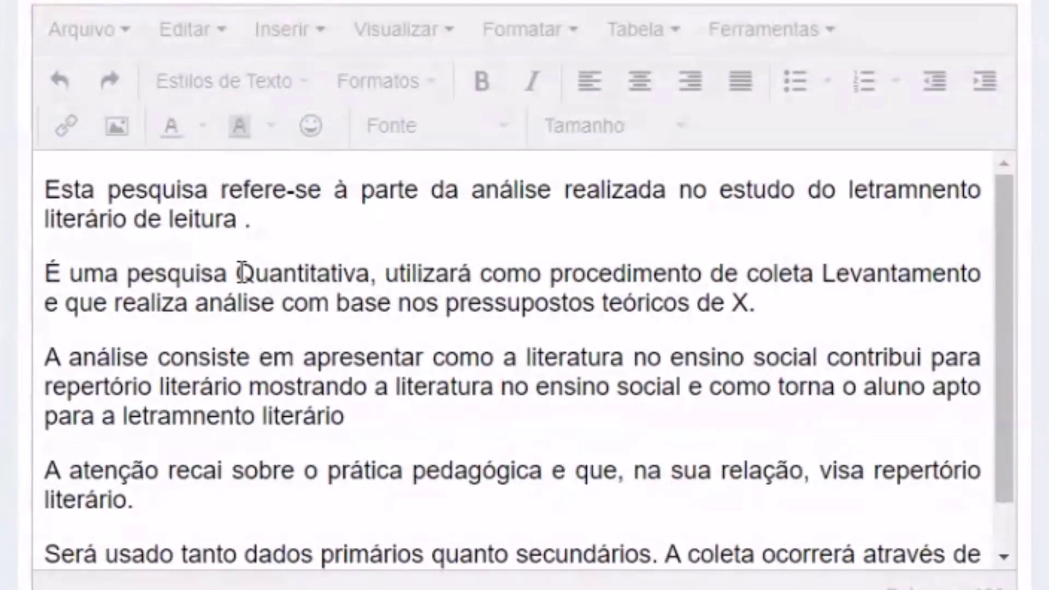
# Highlight in turn "Quantitativa", "Levantamento", "primários quanto secundários" and the closing words about literature in the METODOLOGIA text.
pyautogui.doubleClick(293, 272)
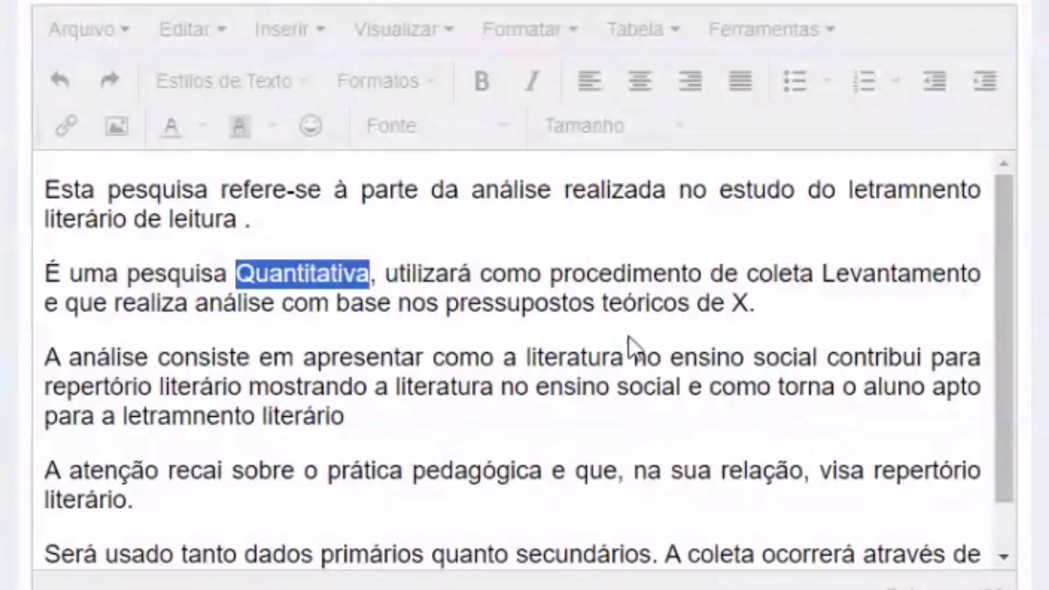
pyautogui.moveTo(823, 278); pyautogui.dragTo(973, 279)
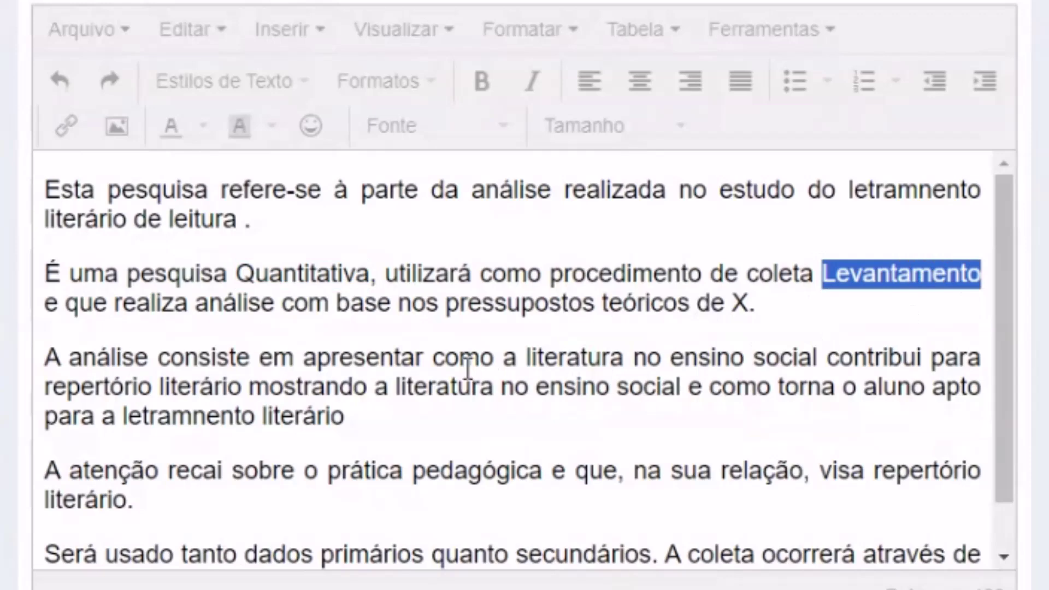
pyautogui.scroll(-2, 507, 393)
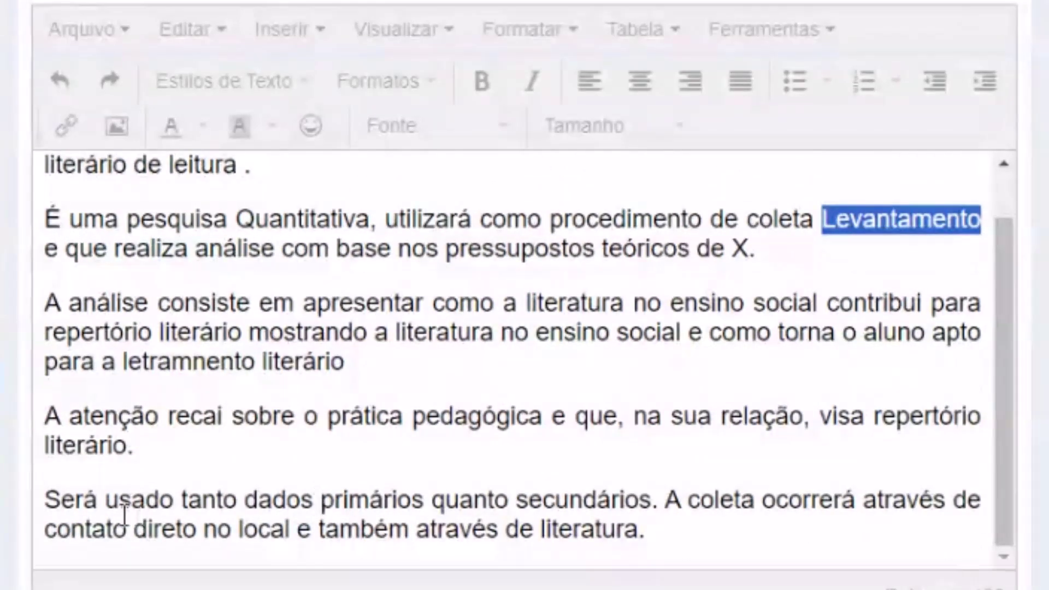
pyautogui.moveTo(322, 499); pyautogui.dragTo(655, 501)
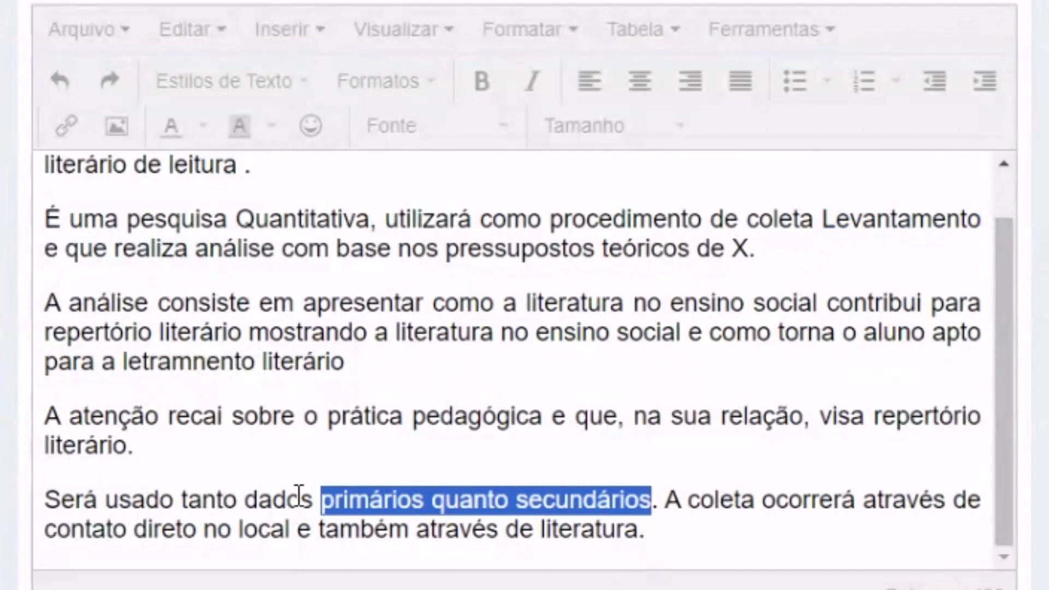
pyautogui.click(201, 514)
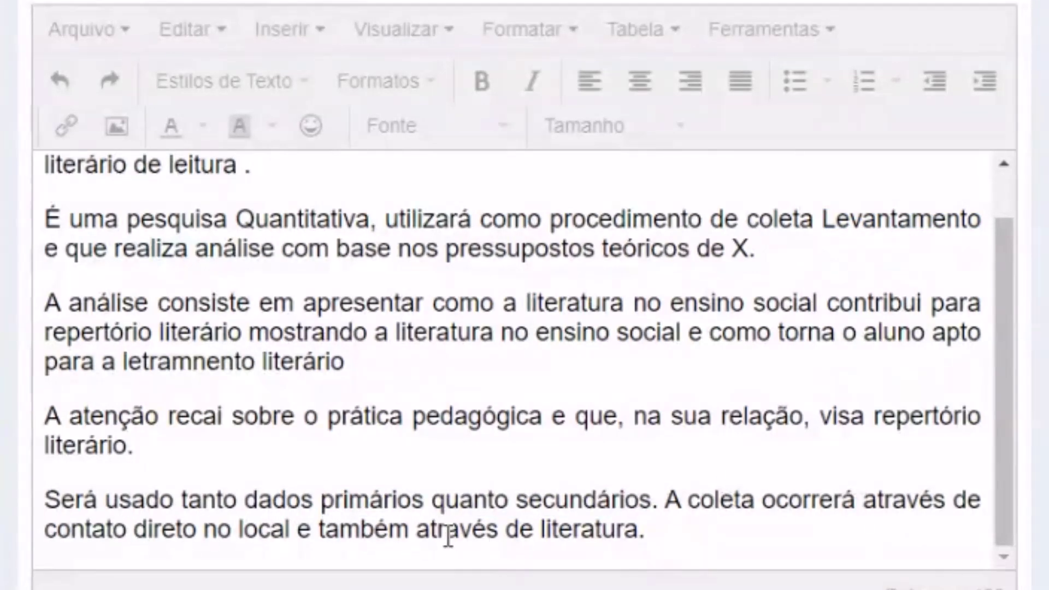
pyautogui.moveTo(452, 535); pyautogui.dragTo(660, 541)
# Reread the METODOLOGIA chapter from the opening sentence to the data collection paragraph.
pyautogui.scroll(2, 472, 290)
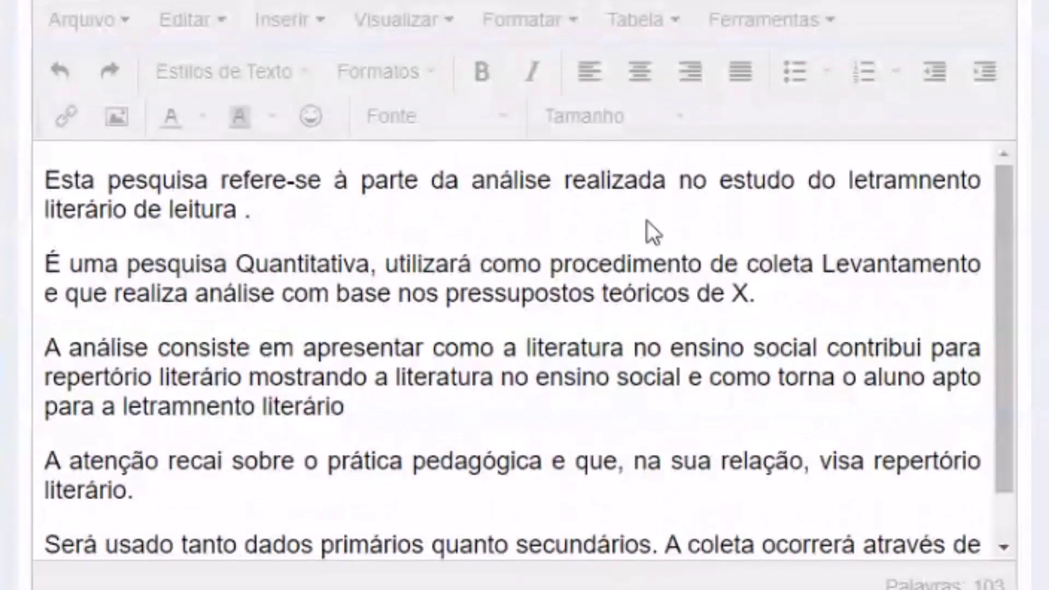
pyautogui.scroll(2, 552, 231)
pyautogui.scroll(-2, 740, 332)
pyautogui.scroll(-1, 598, 227)
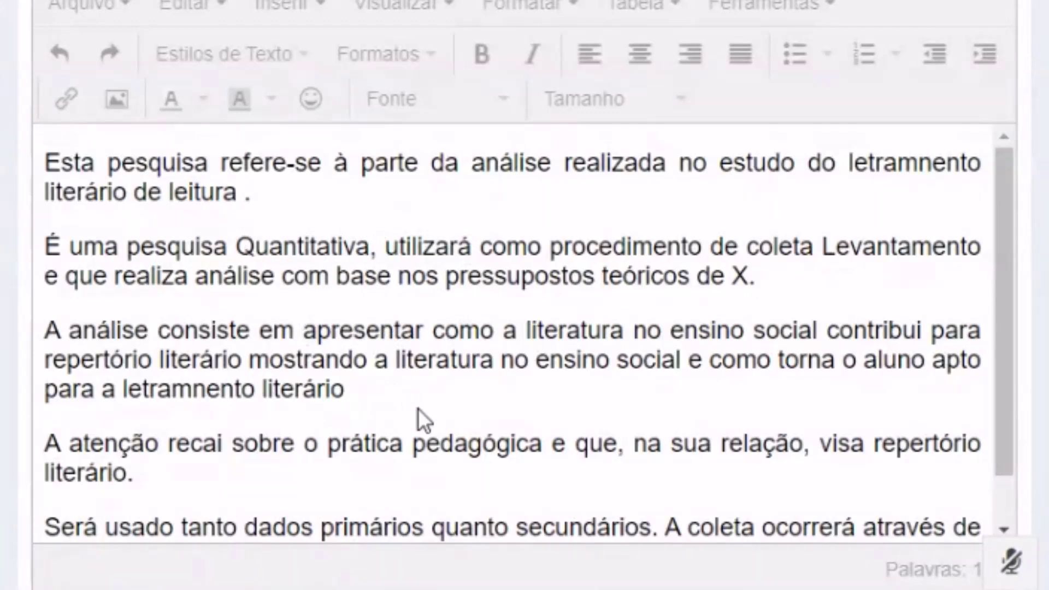
pyautogui.scroll(-1, 419, 319)
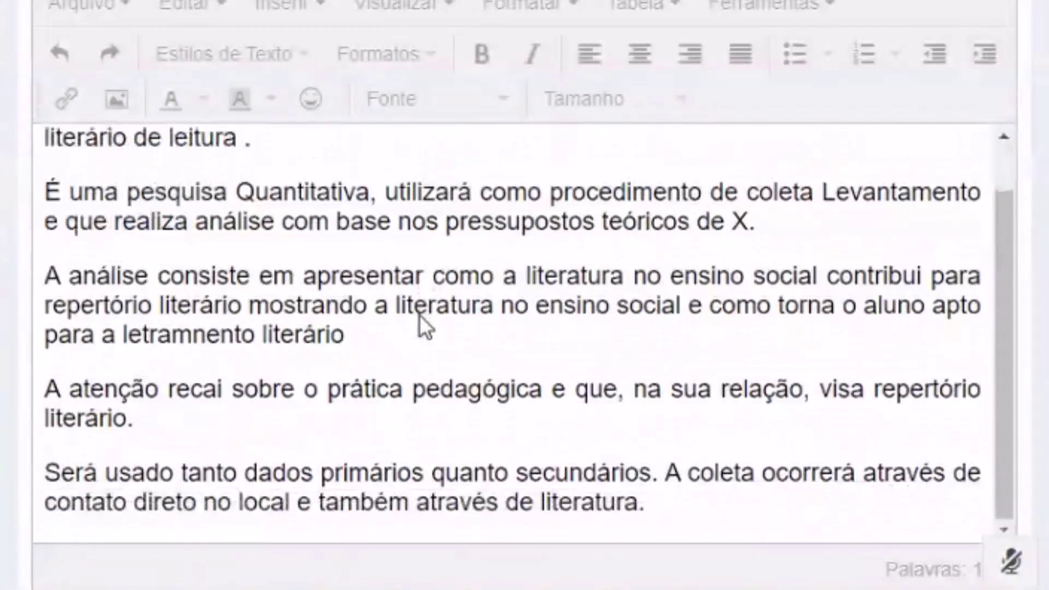
pyautogui.scroll(4, 354, 482)
pyautogui.scroll(-4, 438, 257)
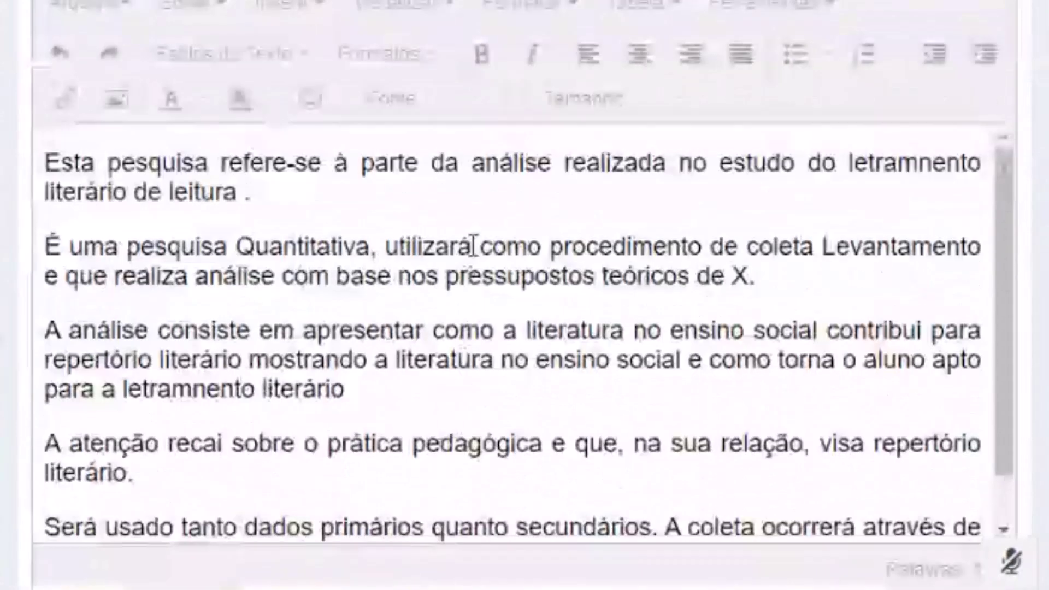
pyautogui.scroll(1, 473, 325)
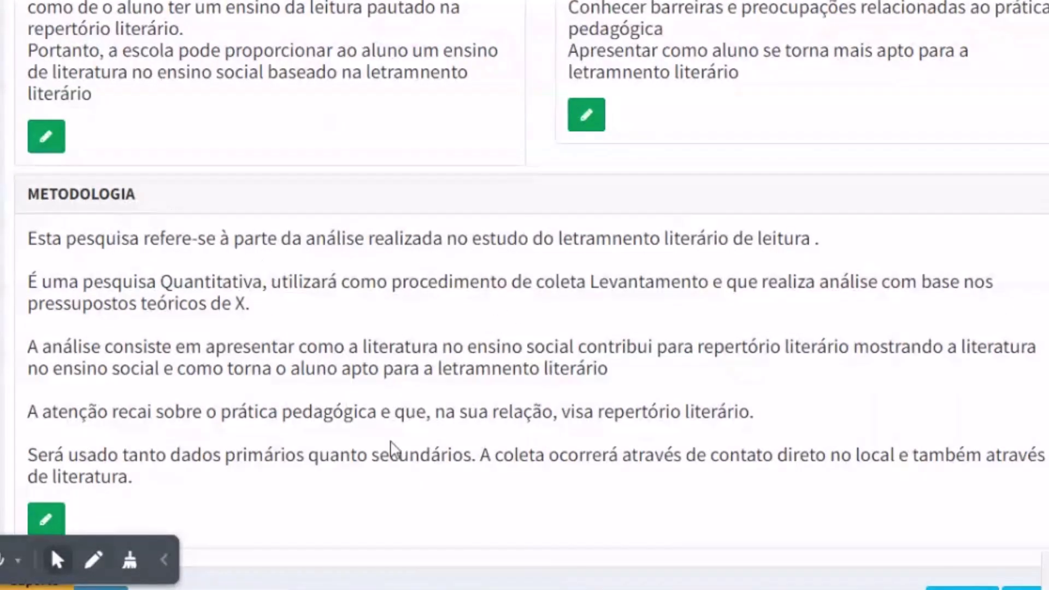
# Go back over the proposal's elements, from the METODOLOGIA text up to PROBLEMA and OBJETIVO GERAL.
pyautogui.scroll(10, 506, 347)
pyautogui.scroll(-15, 552, 237)
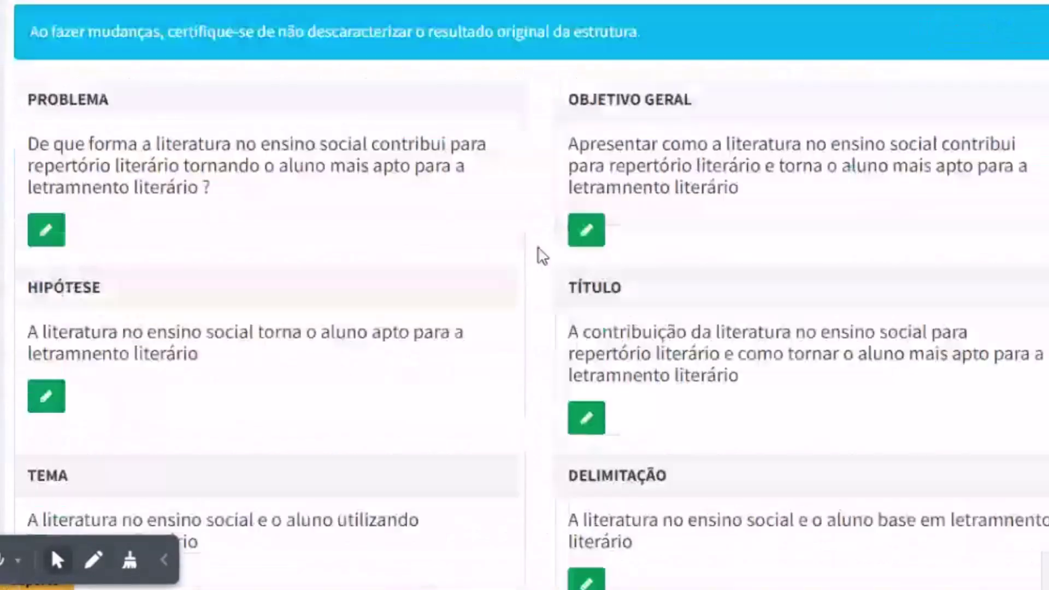
pyautogui.scroll(5, 482, 409)
pyautogui.scroll(5, 482, 408)
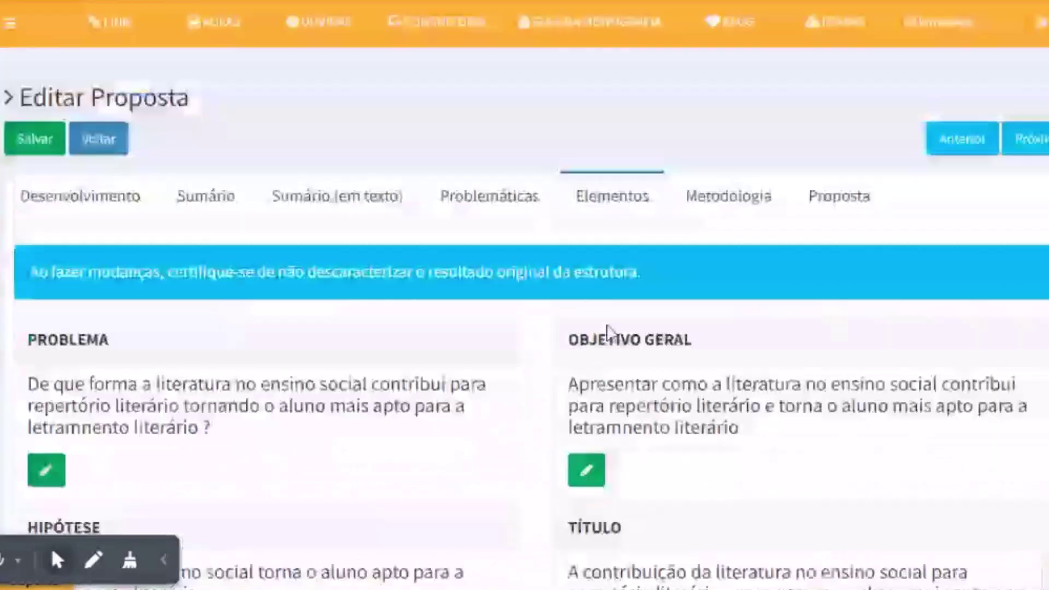
# Review the proposal's methodology choices, from Tipo de Coleta and Trabalho de Campo through Tipo de Problema and Abordagem to Procedimento.
pyautogui.click(737, 199)
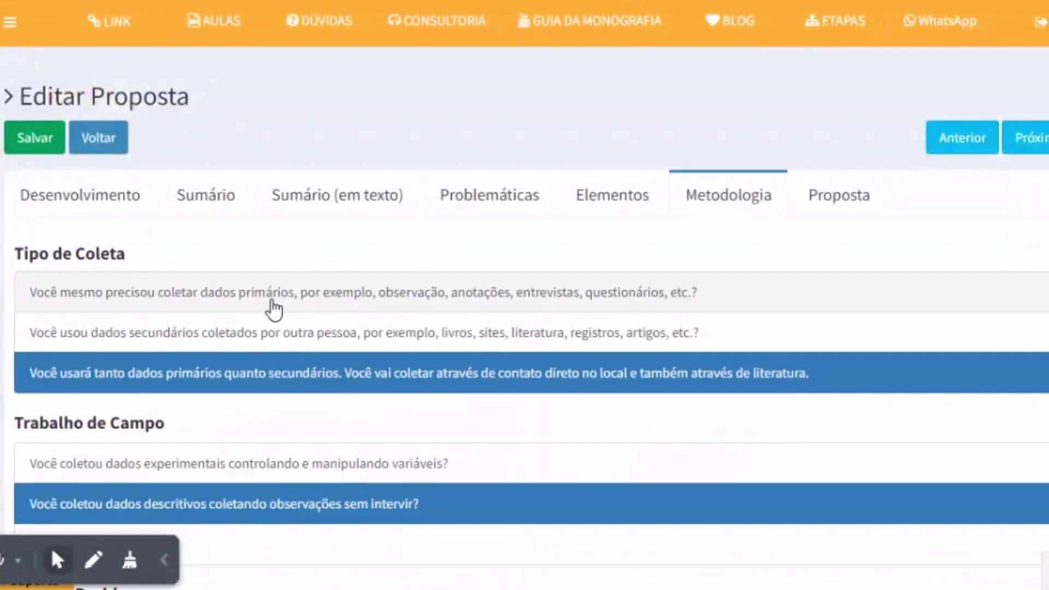
pyautogui.scroll(-3, 236, 279)
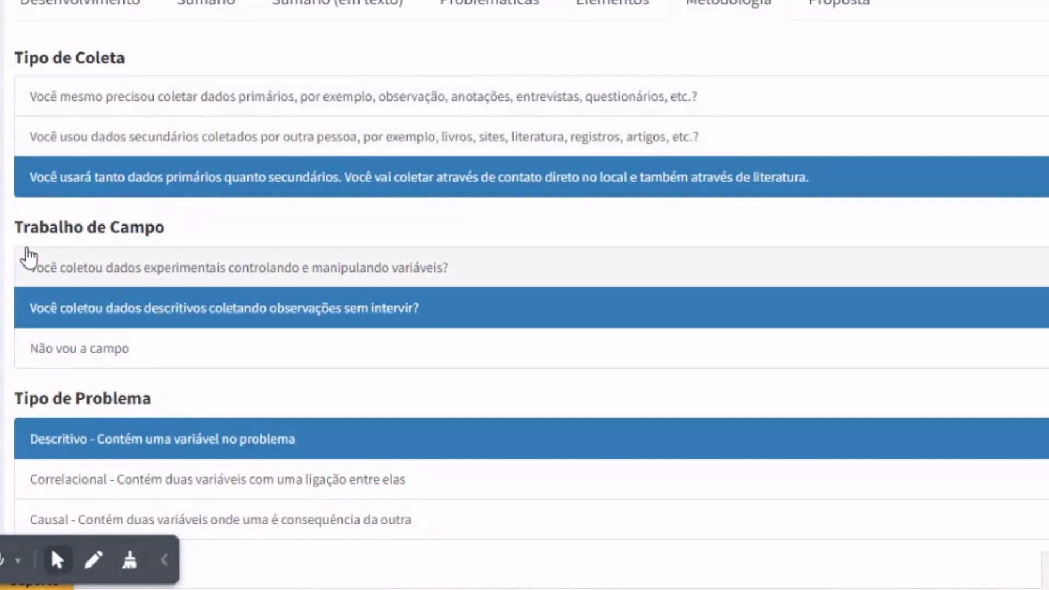
pyautogui.scroll(-5, 187, 403)
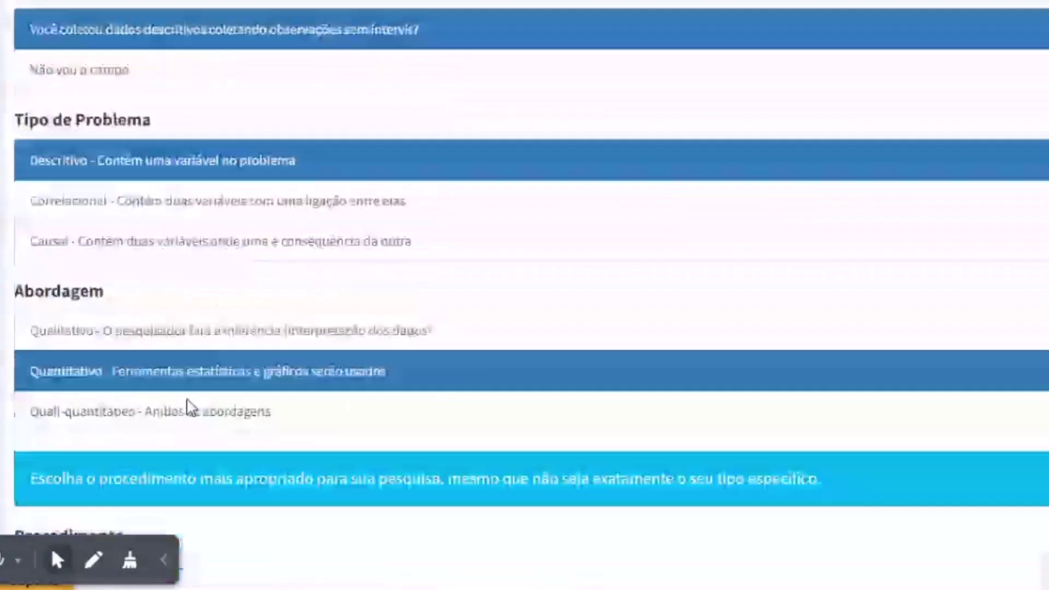
pyautogui.scroll(-3, 79, 343)
pyautogui.scroll(-4, 159, 433)
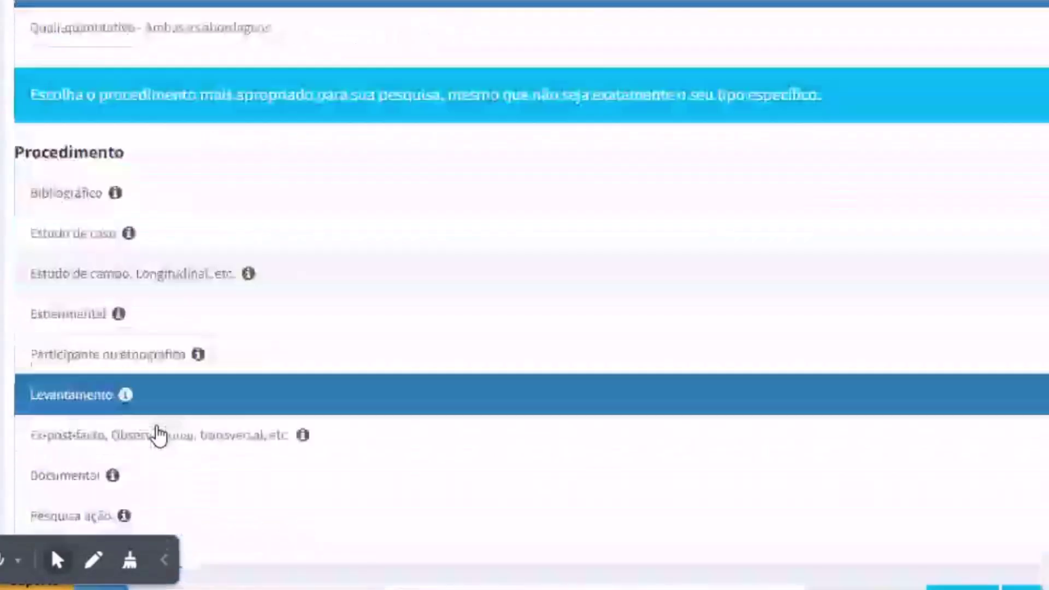
pyautogui.scroll(15, 415, 315)
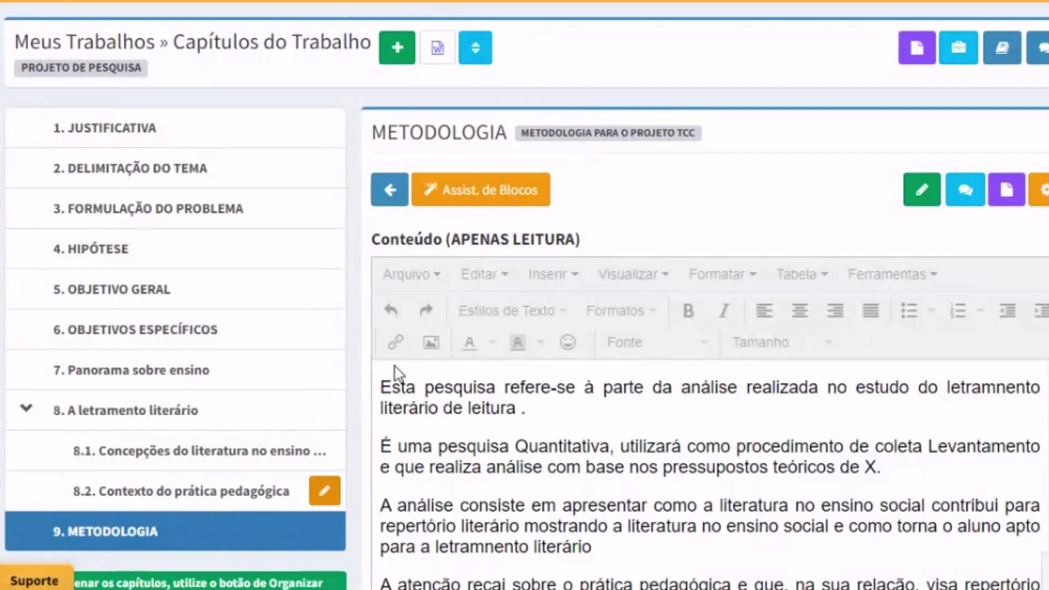
# Open the METODOLOGIA chapter in the paragraph block assistant and delete all the content of the PROCEDIMENTOS ESPECÍFICOS block.
pyautogui.click(475, 188)
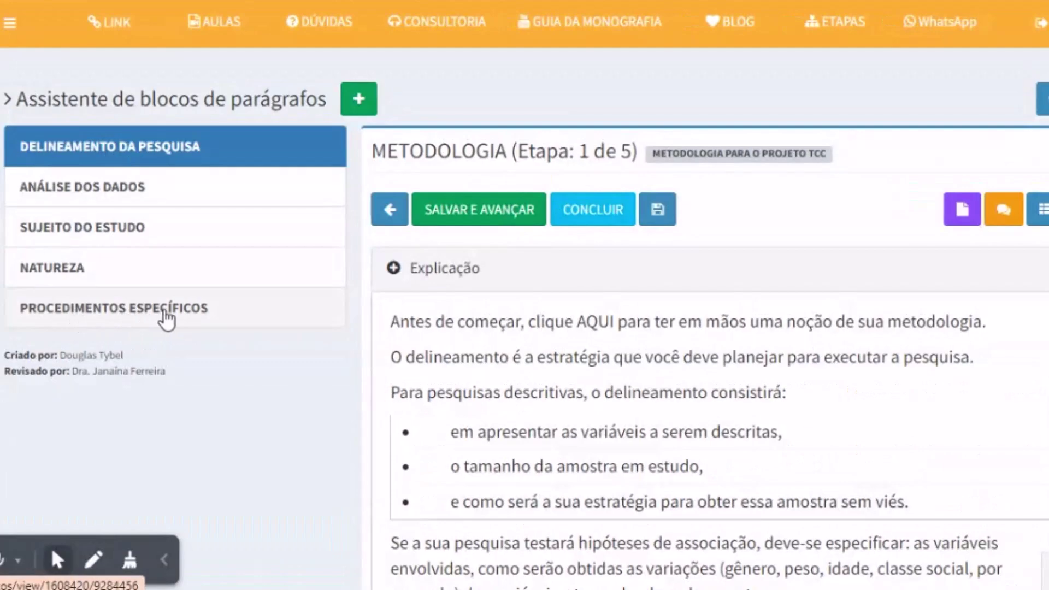
pyautogui.click(109, 315)
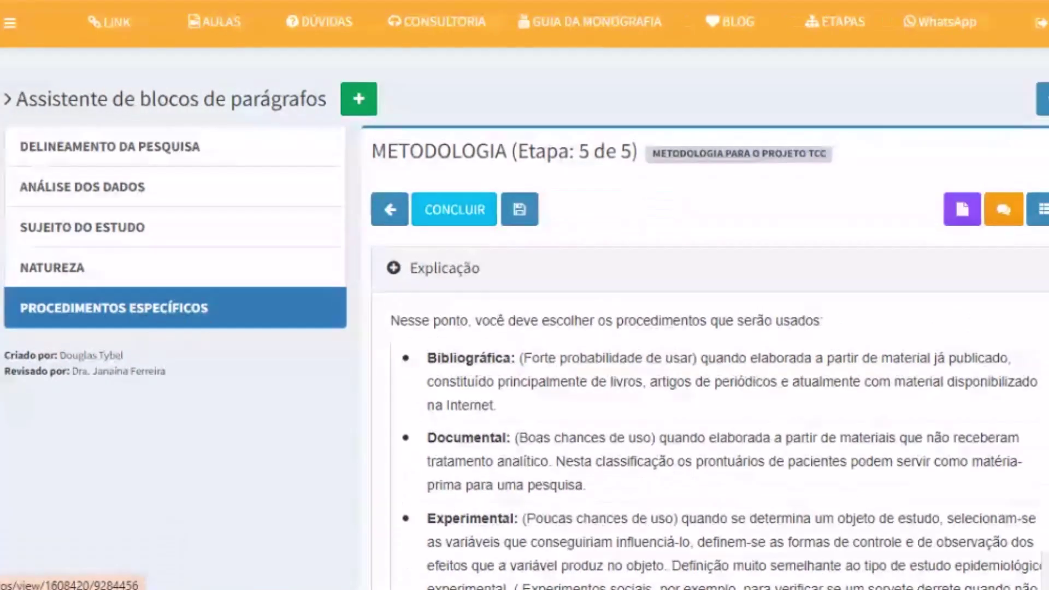
pyautogui.scroll(-15, 722, 378)
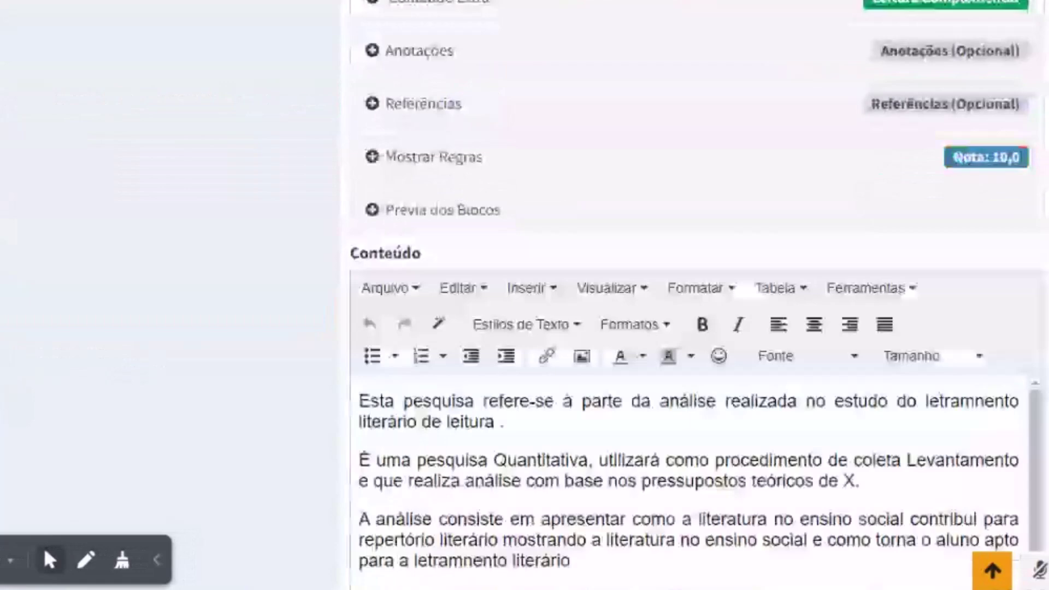
pyautogui.scroll(-3, 967, 417)
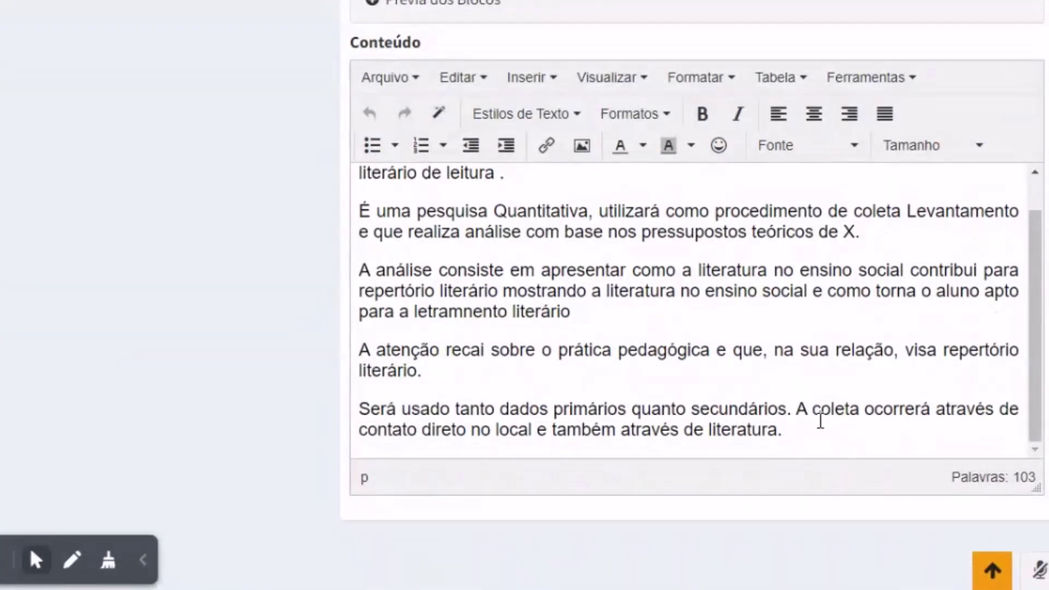
pyautogui.moveTo(784, 431); pyautogui.dragTo(677, 408)
pyautogui.moveTo(539, 385); pyautogui.dragTo(347, 403)
pyautogui.press('BackSpace')
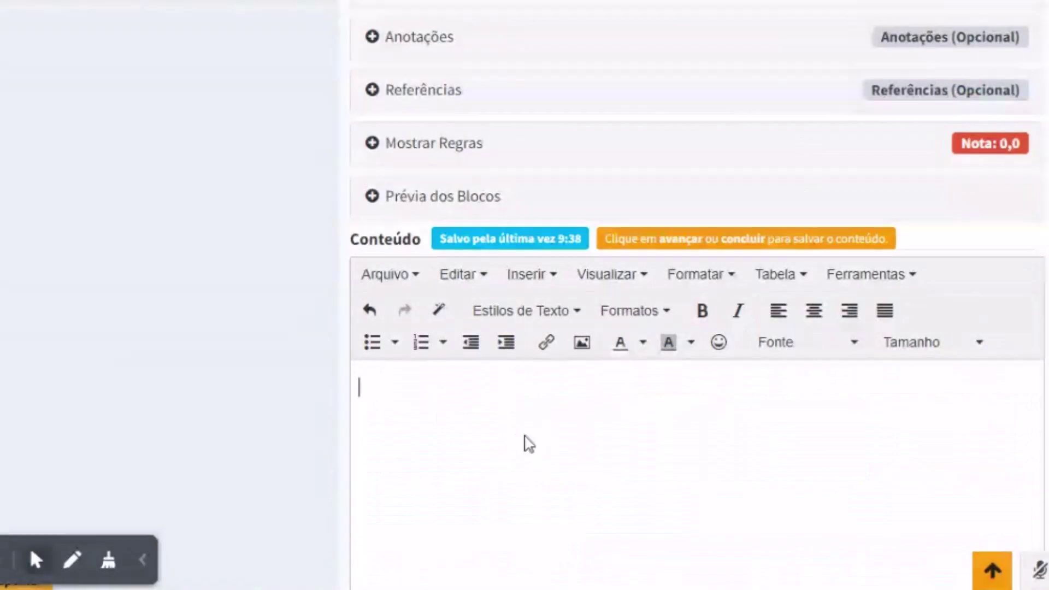
pyautogui.scroll(20, 733, 253)
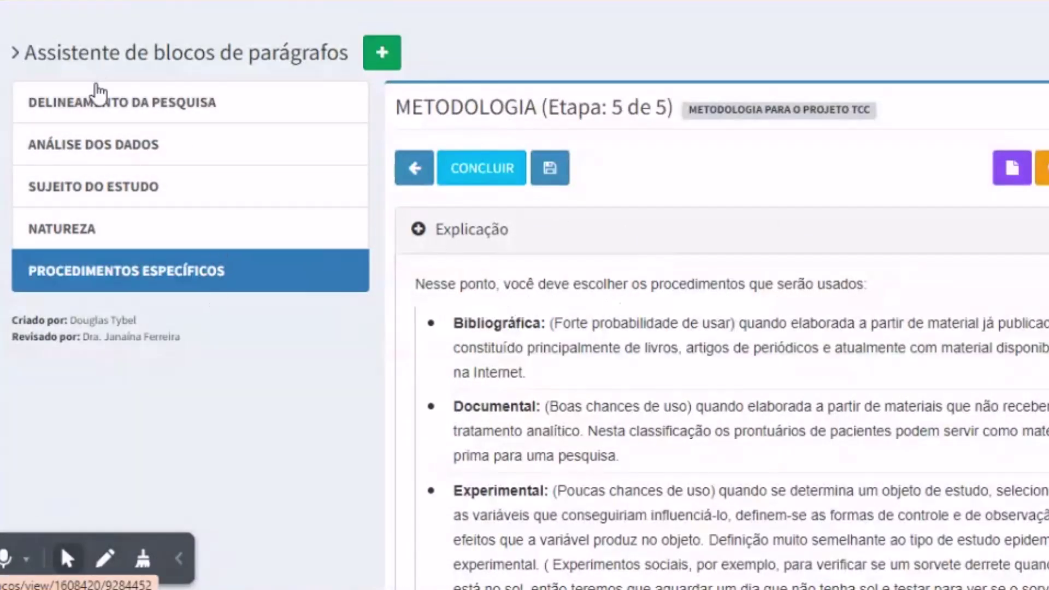
# Go back to the proposal and revisit its elements and methodology choices.
pyautogui.click(241, 1)
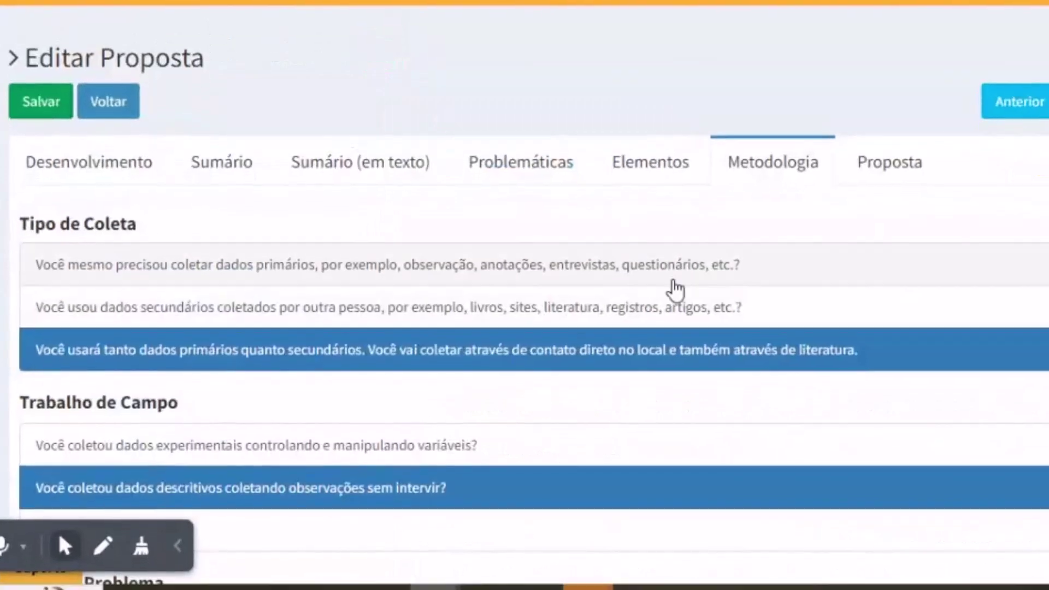
pyautogui.click(655, 187)
pyautogui.click(769, 164)
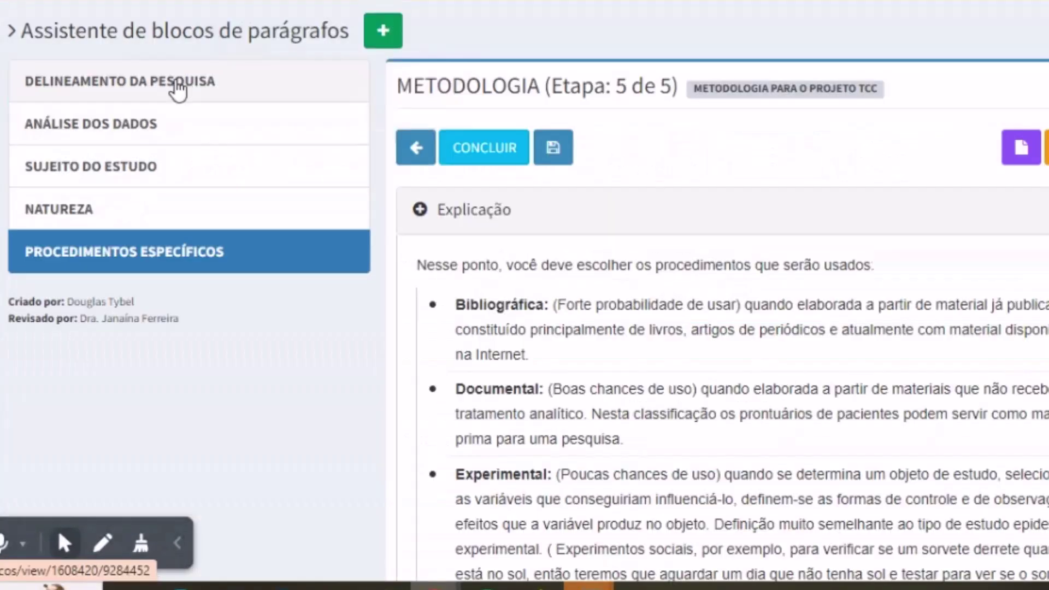
# Open the DELINEAMENTO DA PESQUISA block in the paragraph block assistant and look over the start of its explanation.
pyautogui.click(171, 100)
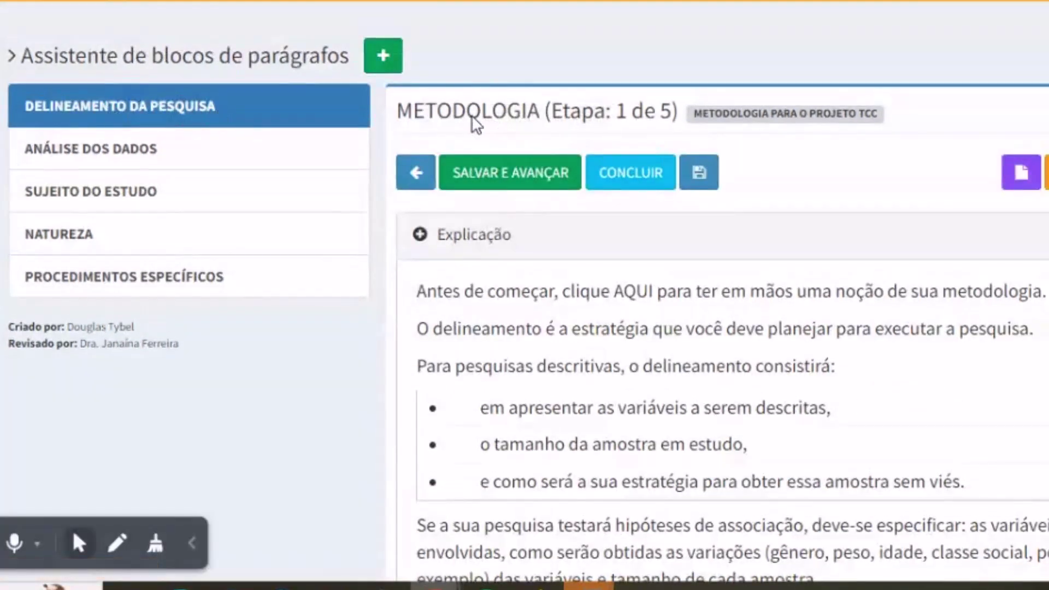
pyautogui.scroll(-3, 704, 236)
pyautogui.scroll(3, 709, 236)
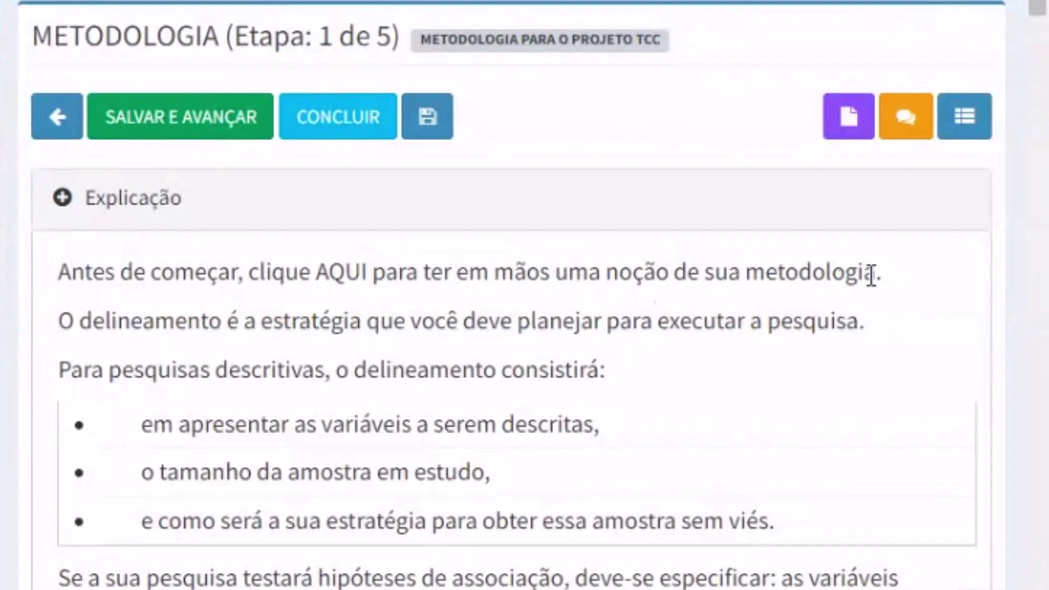
# Start the linked methodology form, answering "Aplicar questionário com perguntas fechadas e vou a campo" and "Aplicar um questionário nas ruas para levantar opinião, sem público específico".
pyautogui.click(335, 272)
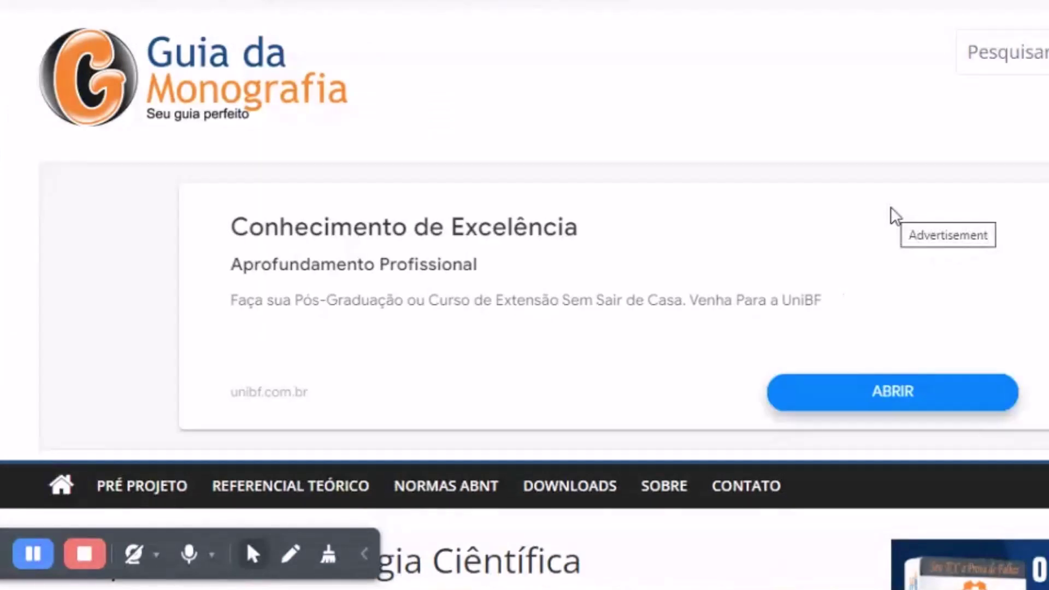
pyautogui.scroll(-3, 896, 217)
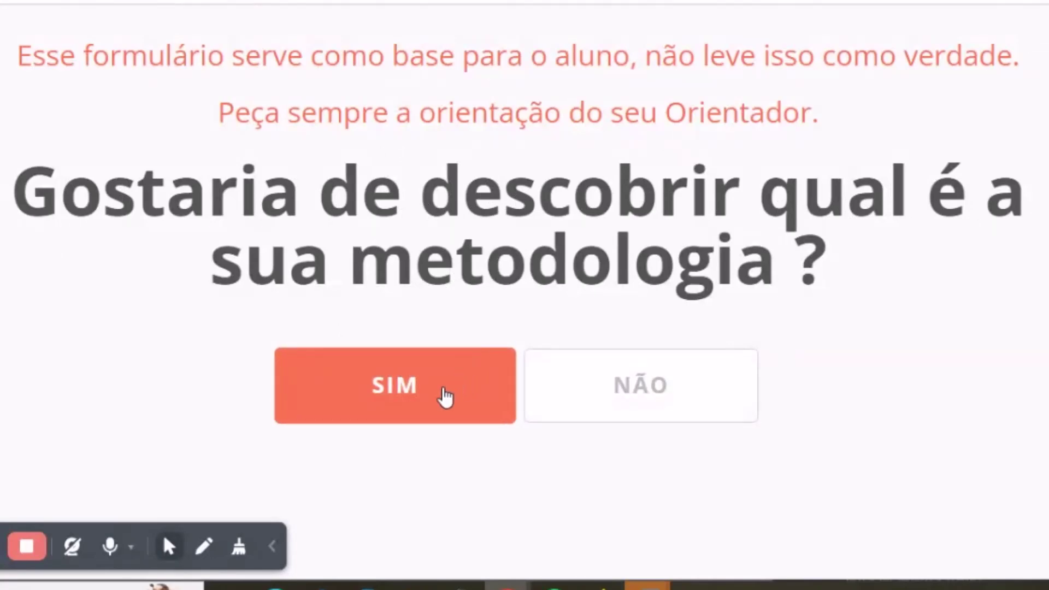
pyautogui.click(444, 394)
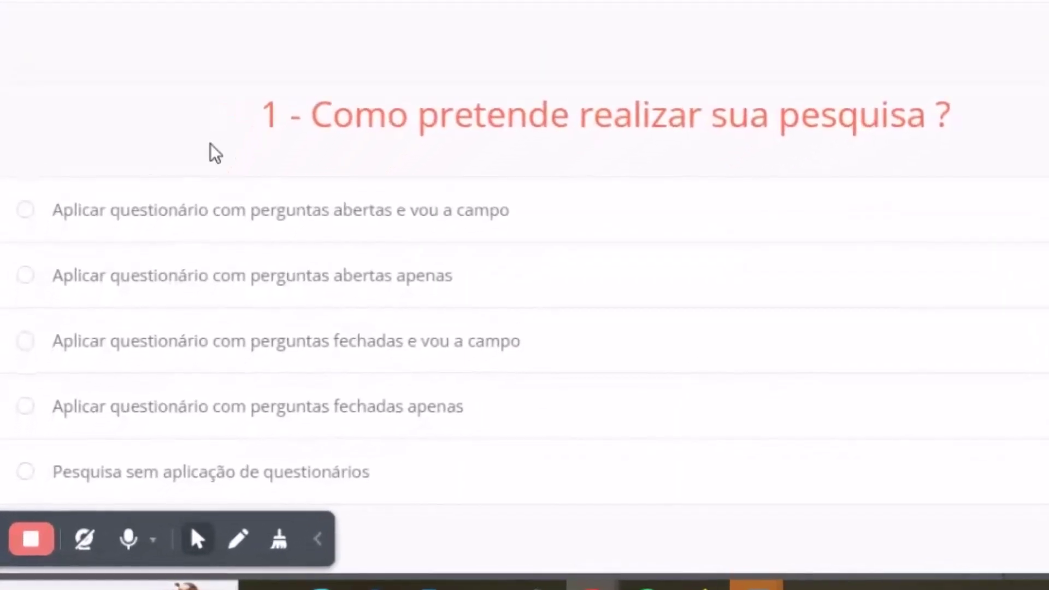
pyautogui.click(190, 326)
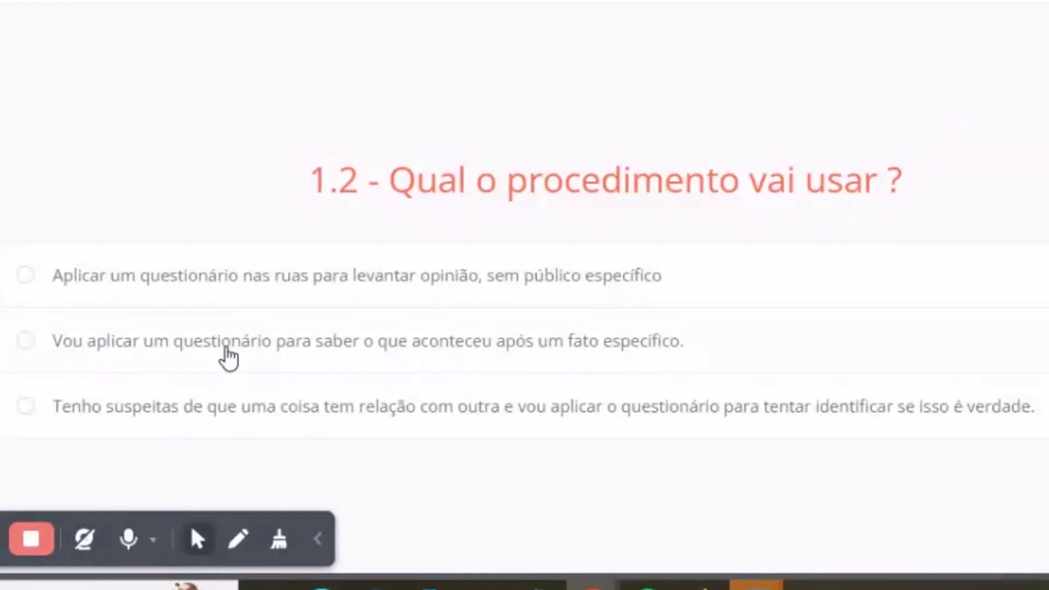
pyautogui.click(255, 286)
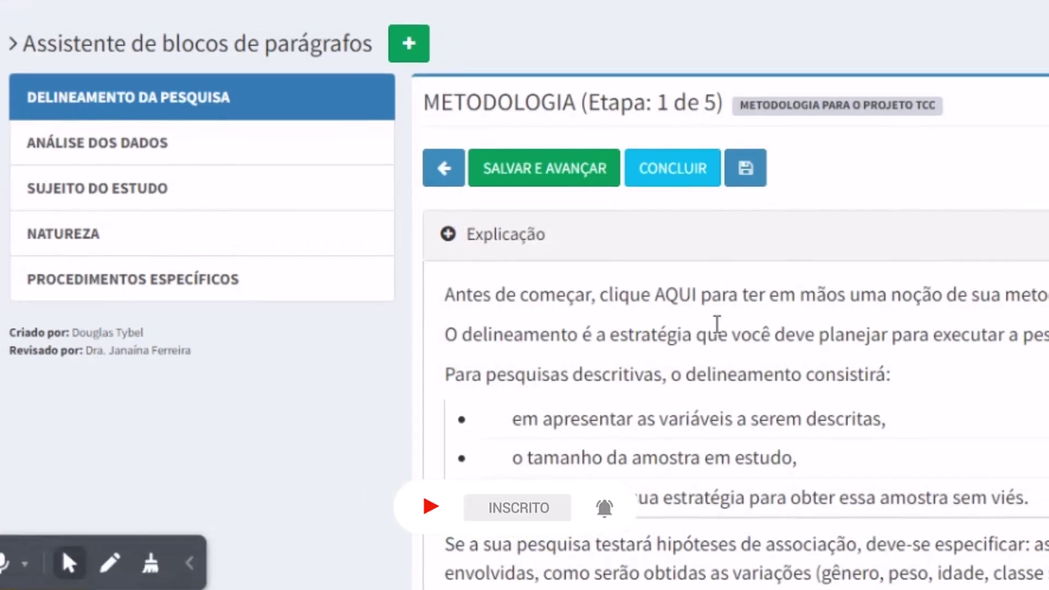
# Read the DELINEAMENTO DA PESQUISA explanation, including the sample guidance, practical examples and bibliographic methodology example, down to the Conteúdo editor.
pyautogui.scroll(-1, 784, 363)
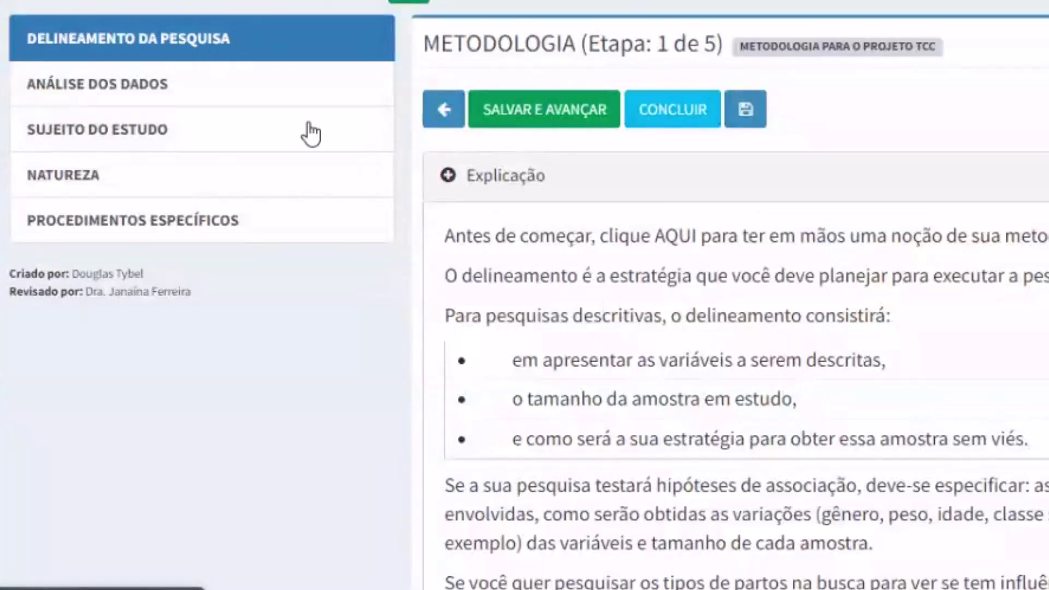
pyautogui.scroll(2, 438, 386)
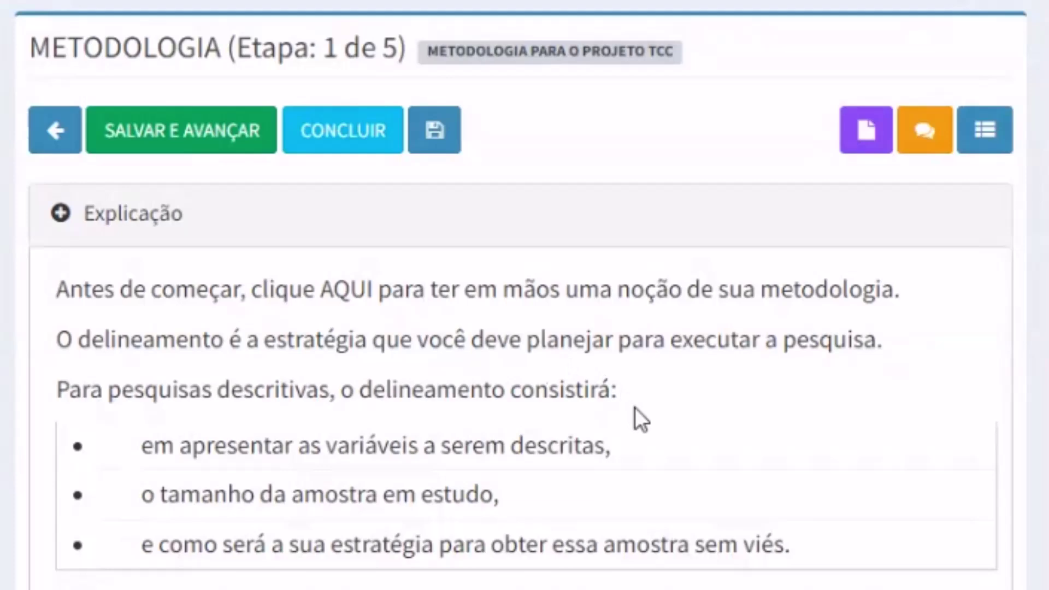
pyautogui.scroll(-10, 634, 407)
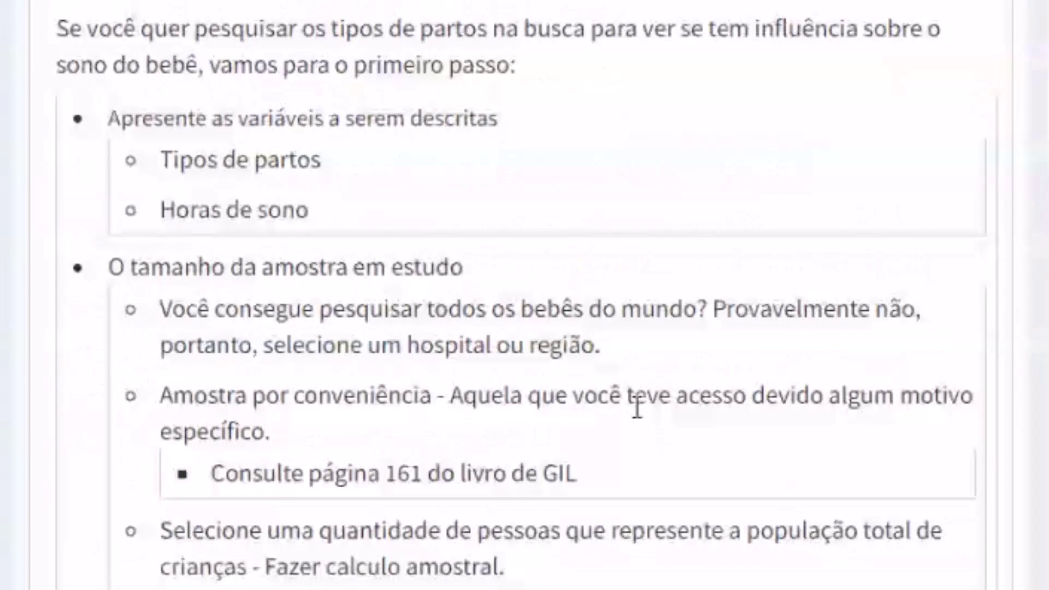
pyautogui.scroll(-10, 686, 389)
pyautogui.scroll(2, 506, 158)
pyautogui.scroll(15, 461, 294)
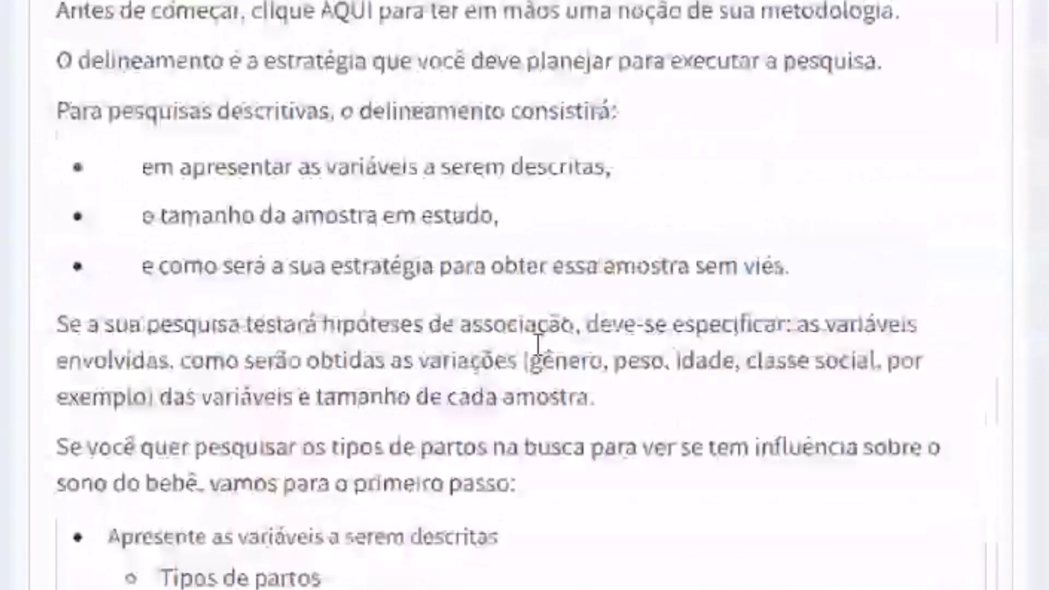
pyautogui.scroll(-15, 539, 277)
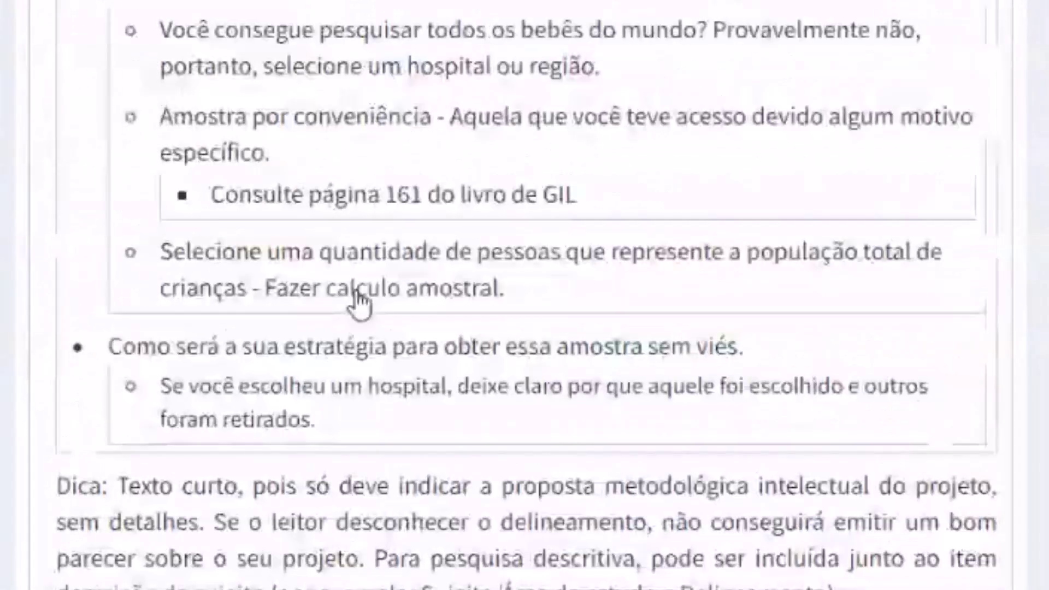
pyautogui.scroll(-10, 461, 185)
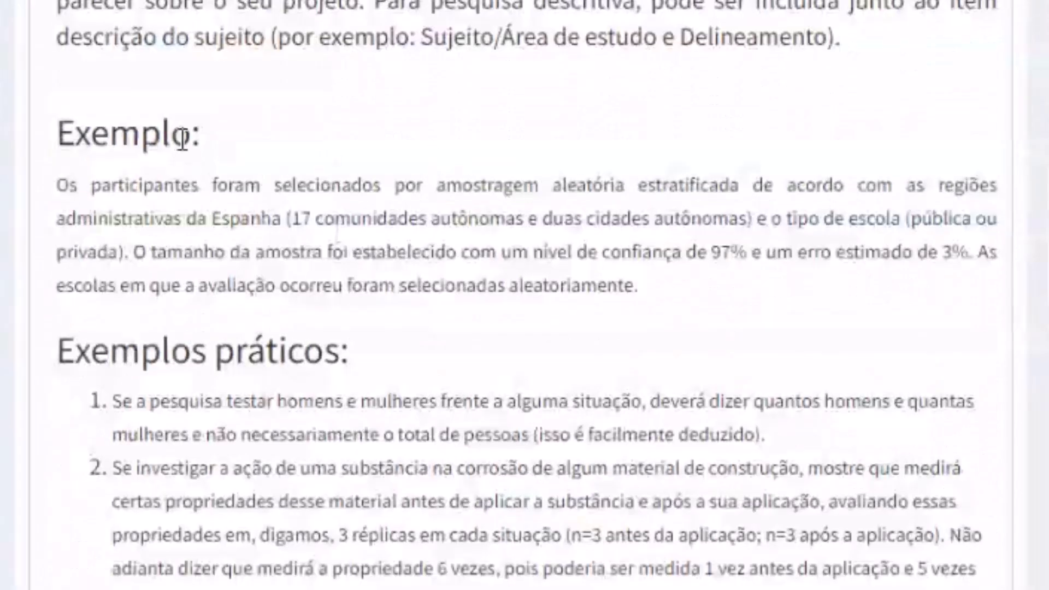
pyautogui.scroll(-2, 244, 191)
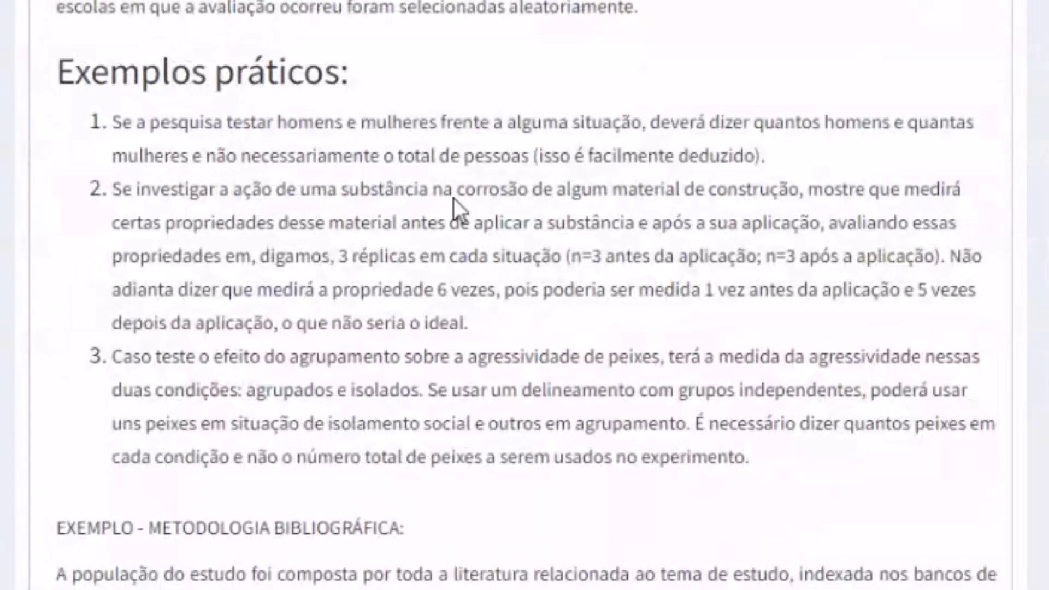
pyautogui.scroll(-5, 240, 401)
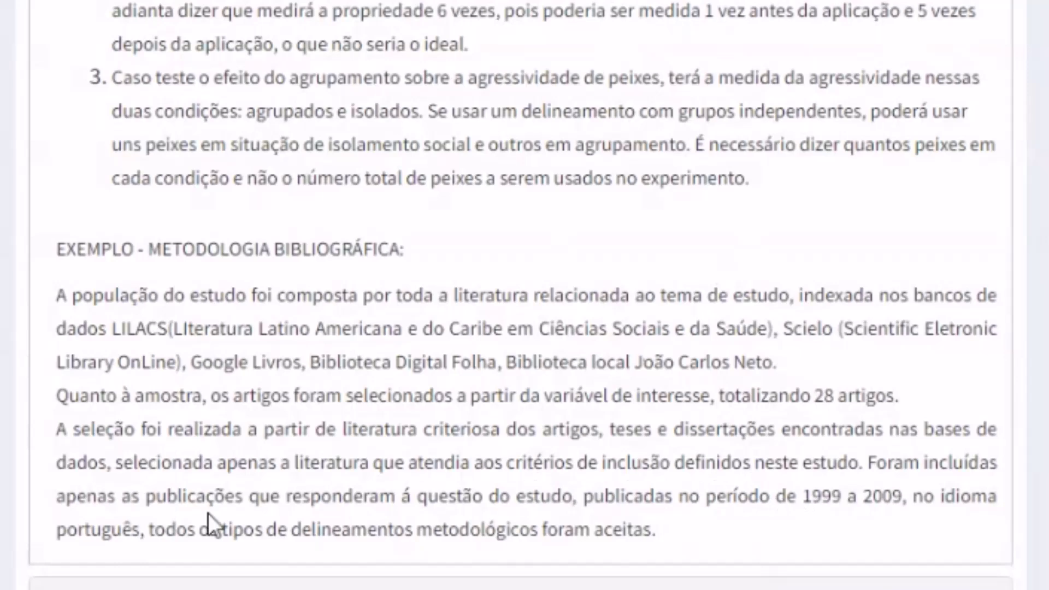
pyautogui.scroll(-10, 457, 394)
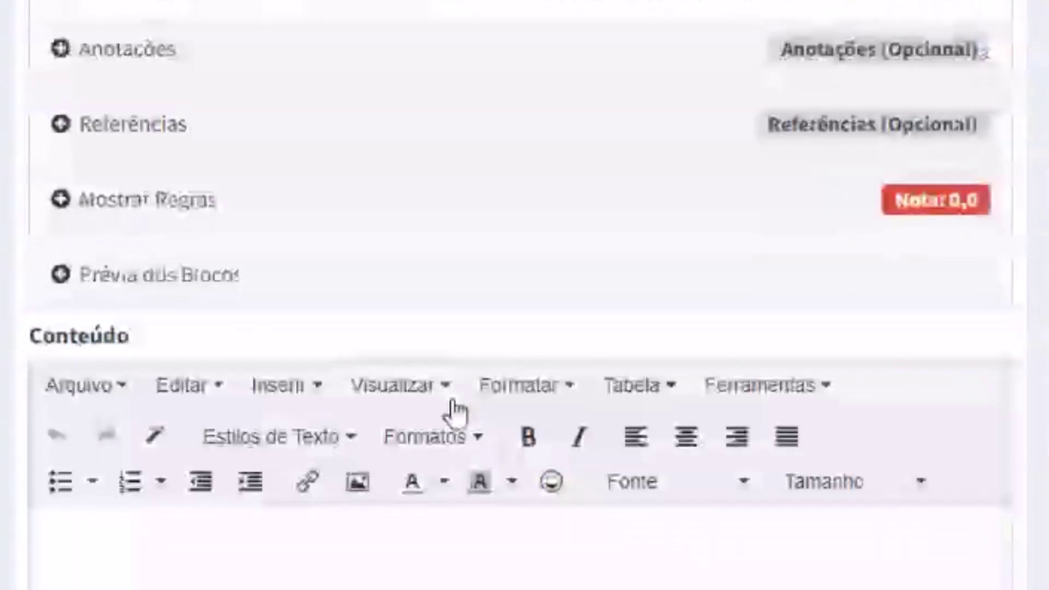
pyautogui.scroll(-5, 515, 574)
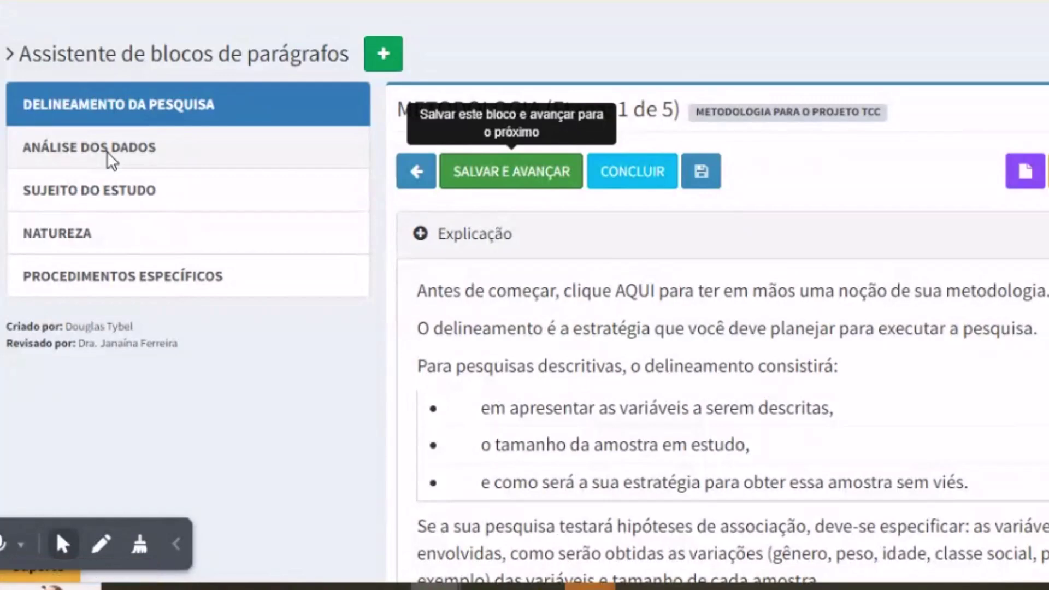
# Open the ANÁLISE DOS DADOS block and read its explanation, past the embedded video to the two examples.
pyautogui.click(108, 154)
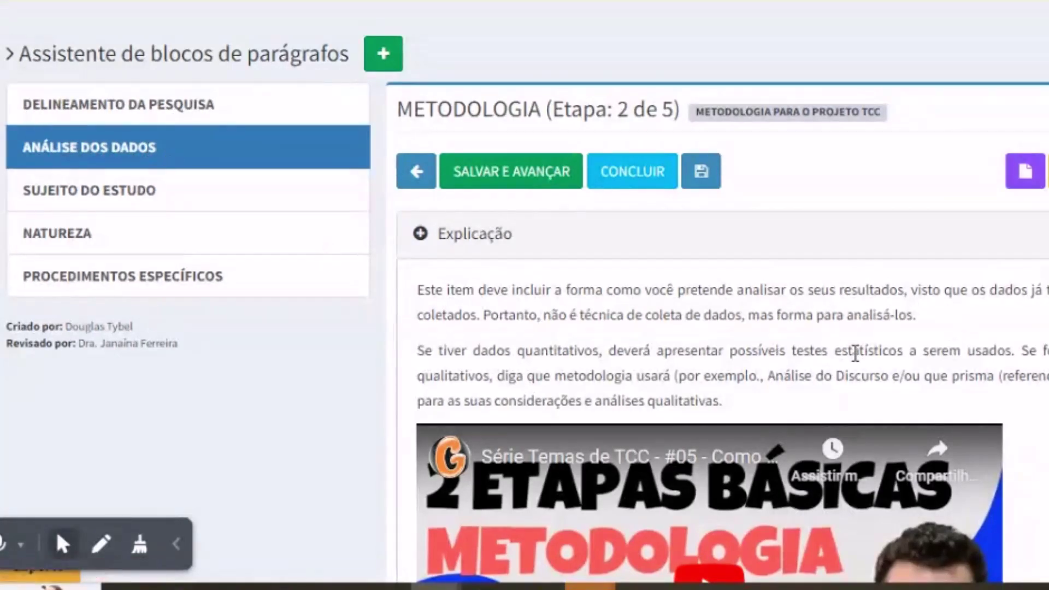
pyautogui.scroll(-1, 855, 354)
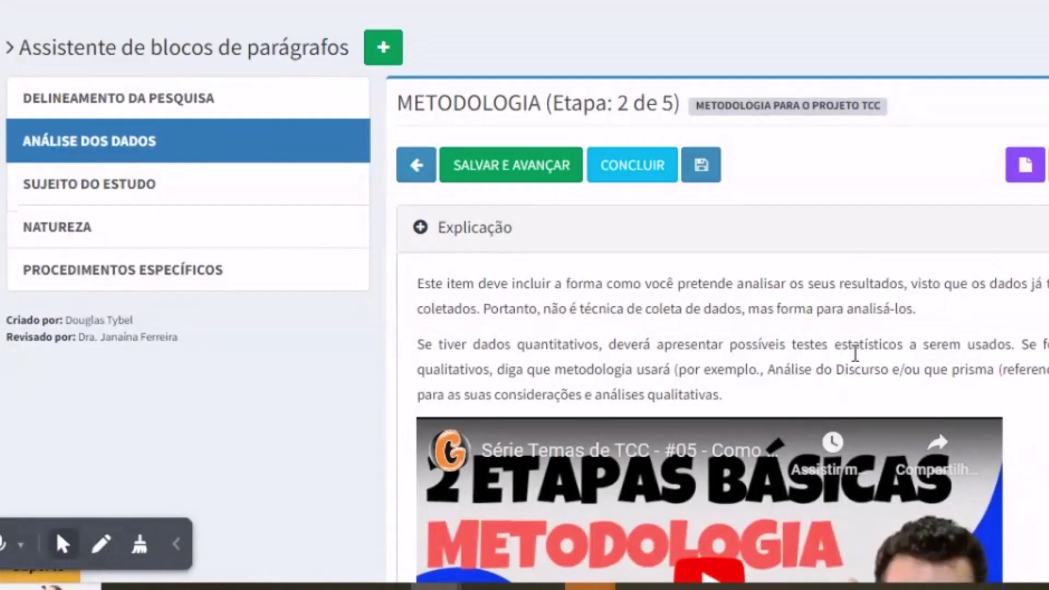
pyautogui.scroll(-4, 855, 354)
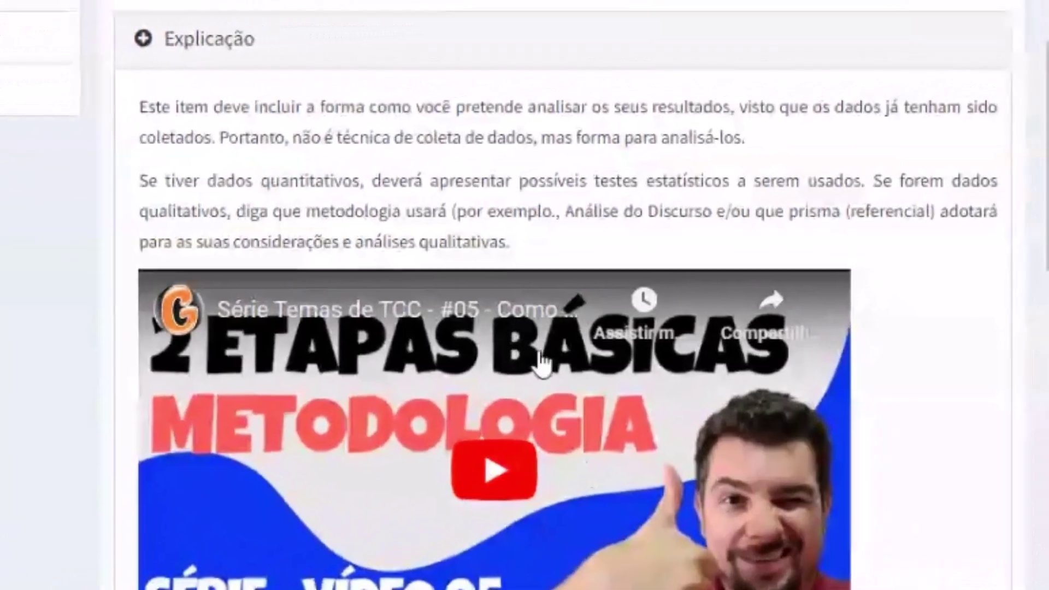
pyautogui.scroll(-4, 808, 284)
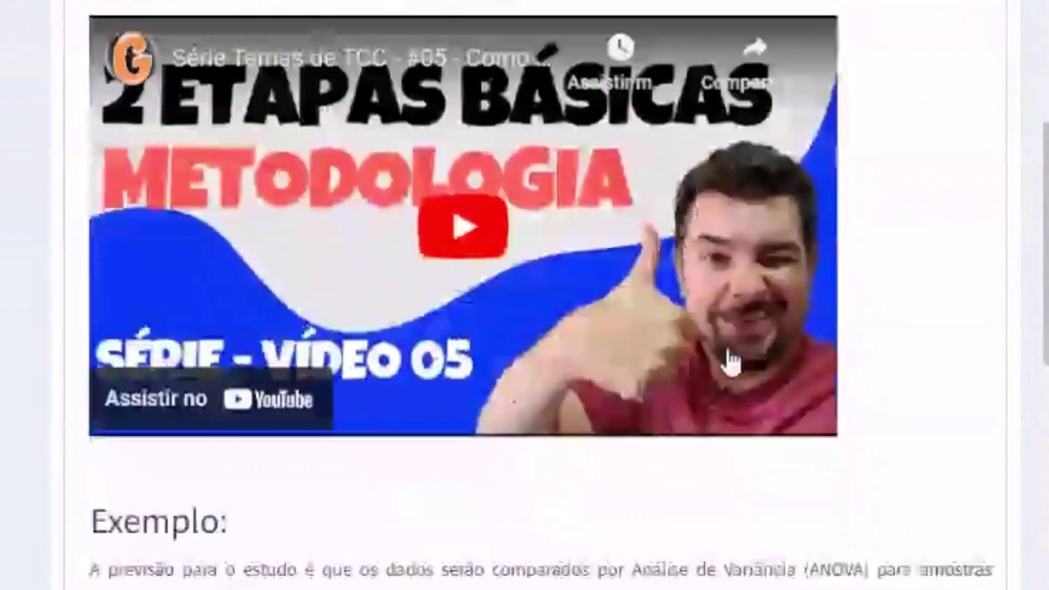
pyautogui.scroll(-7, 444, 346)
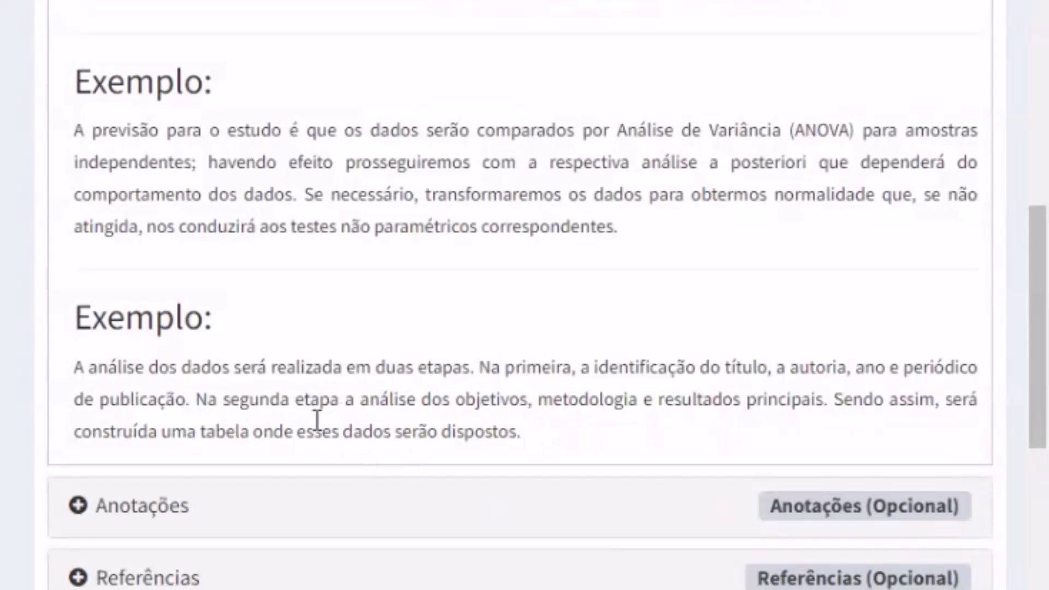
# Look over the rest of the ANÁLISE DOS DADOS block down to the Conteúdo editor and expand Mostrar Regras to read its paragraph rules.
pyautogui.scroll(-10, 362, 367)
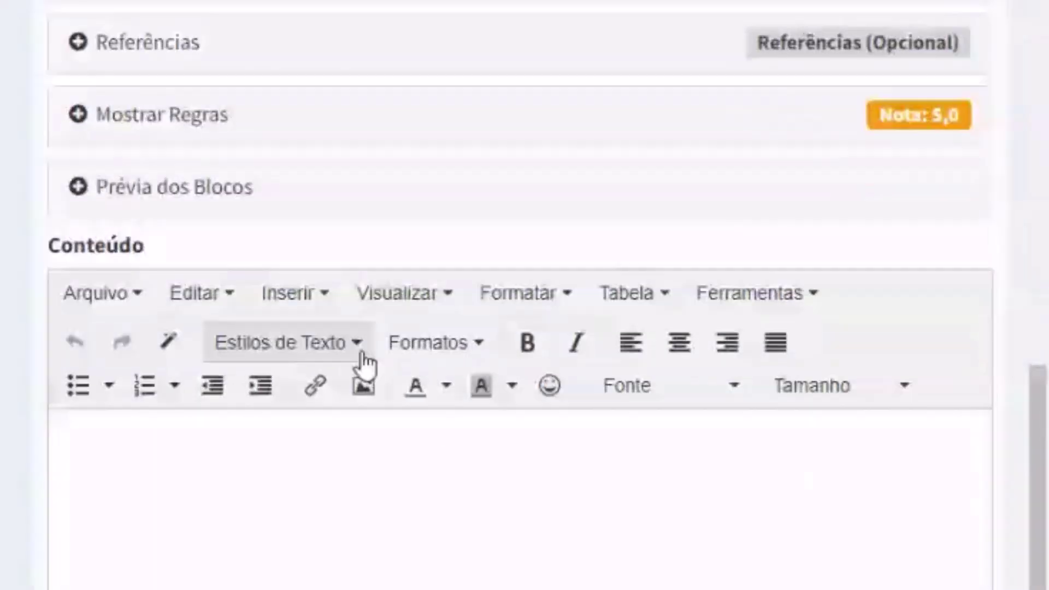
pyautogui.scroll(-2, 365, 477)
pyautogui.scroll(-3, 366, 476)
pyautogui.scroll(6, 485, 382)
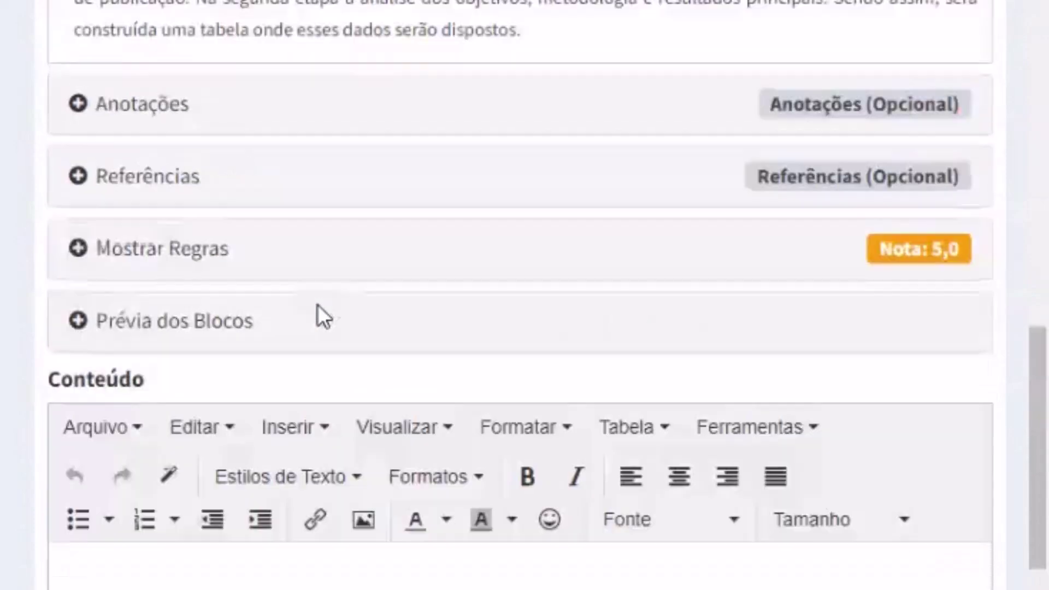
pyautogui.click(136, 255)
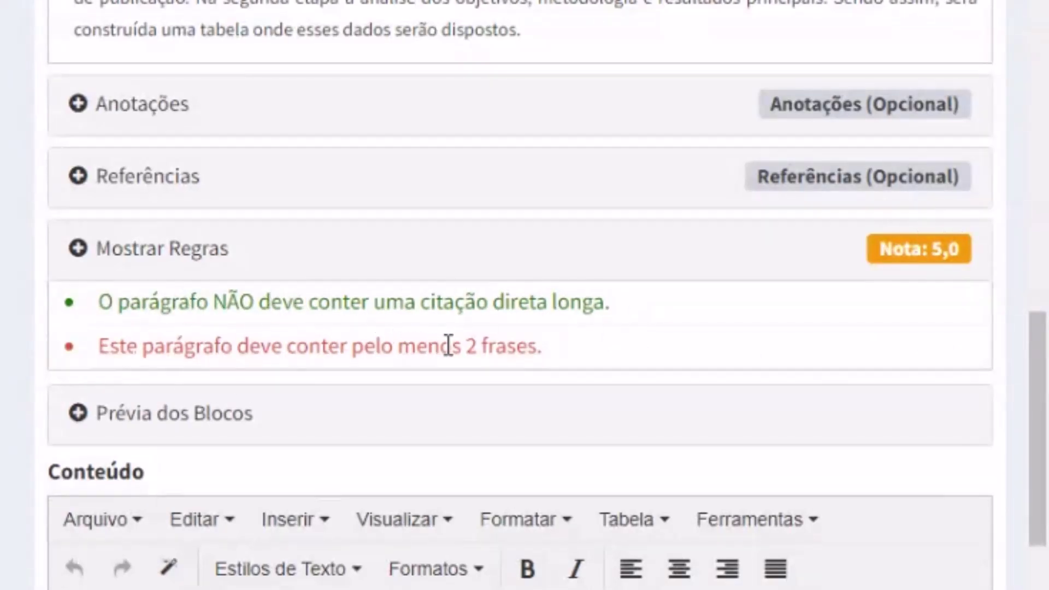
pyautogui.scroll(-5, 552, 359)
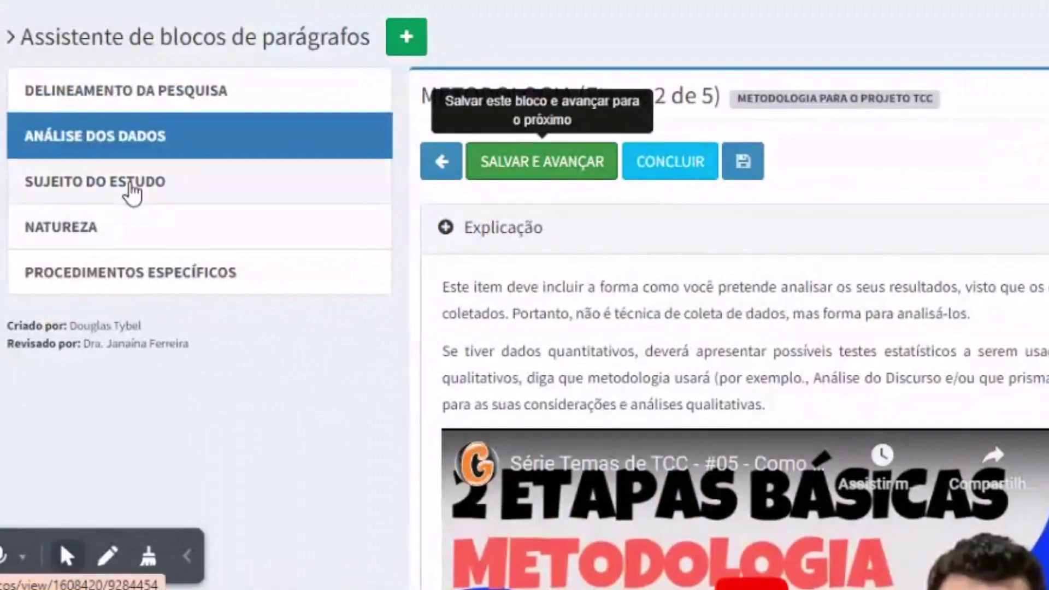
# Open the SUJEITO DO ESTUDO block and read its explanation and example, covering the study area and population/sample, down to the Conteúdo editor.
pyautogui.click(130, 195)
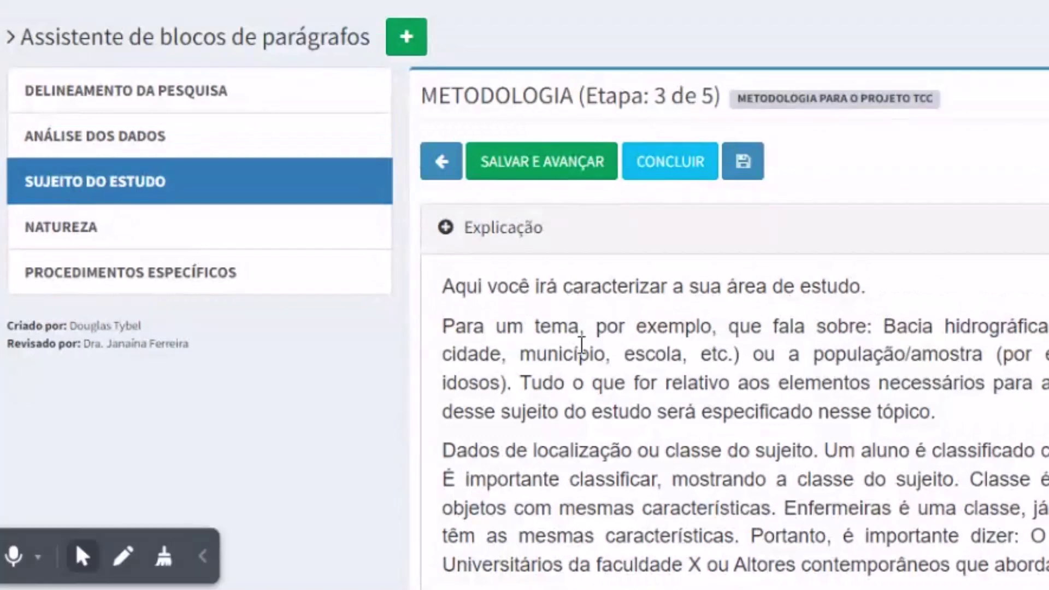
pyautogui.moveTo(554, 284); pyautogui.dragTo(914, 288)
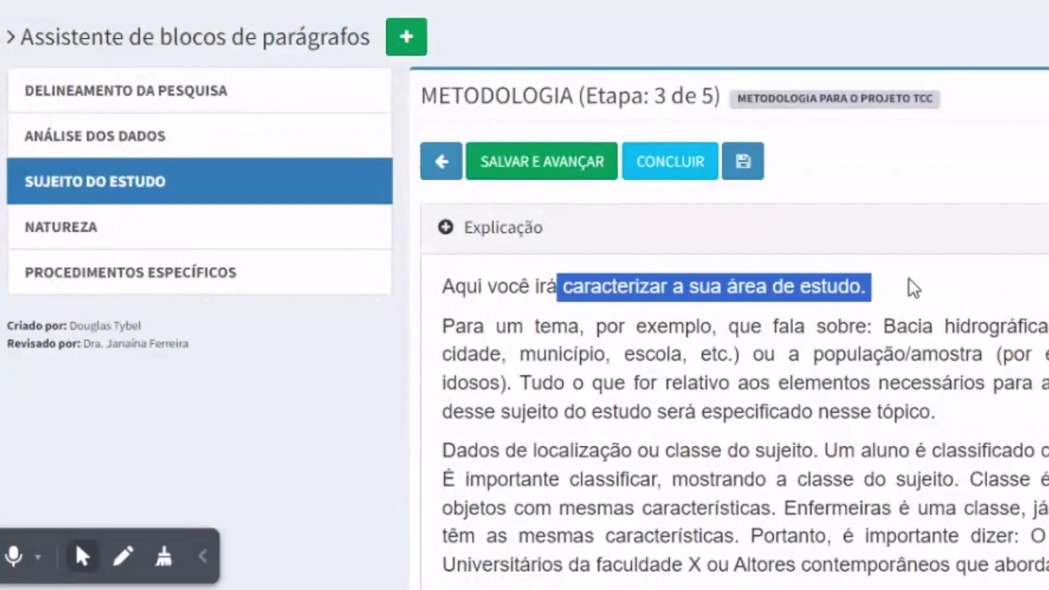
pyautogui.click(939, 303)
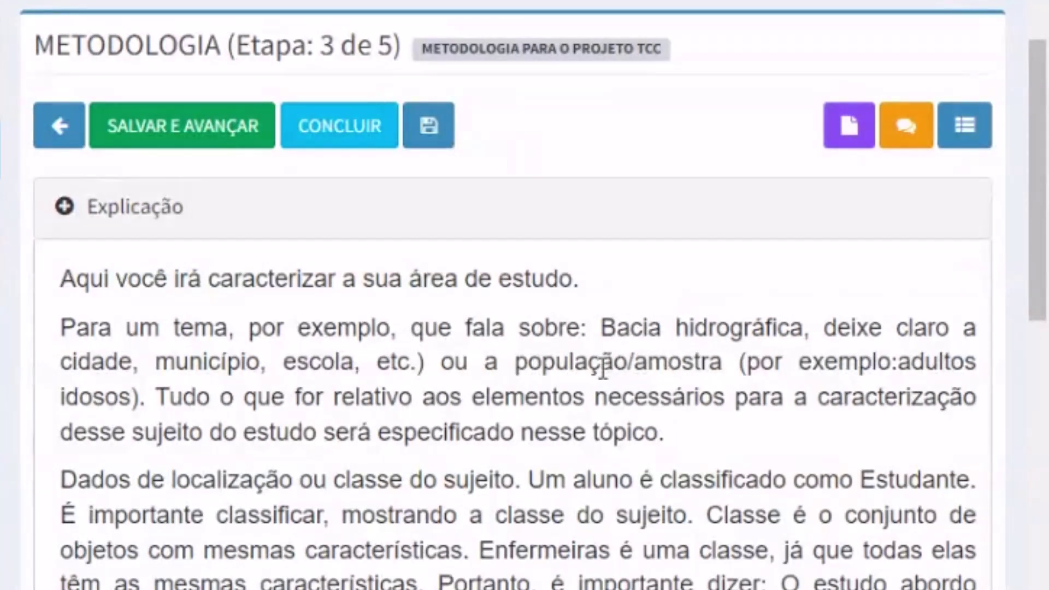
pyautogui.moveTo(515, 362); pyautogui.dragTo(719, 359)
pyautogui.click(925, 359)
pyautogui.scroll(-5, 375, 453)
pyautogui.scroll(-5, 476, 190)
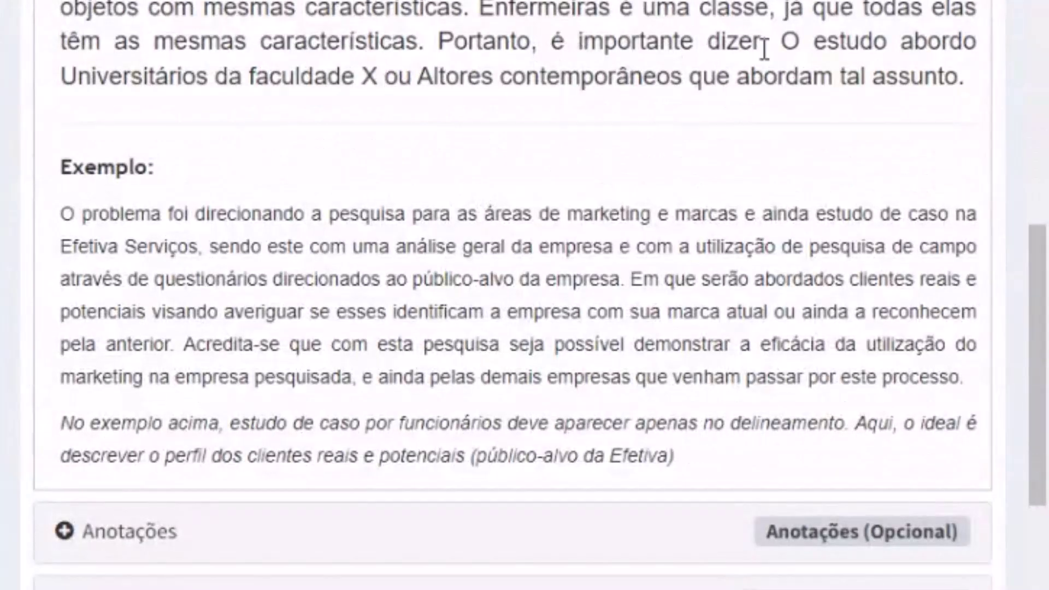
pyautogui.scroll(5, 755, 95)
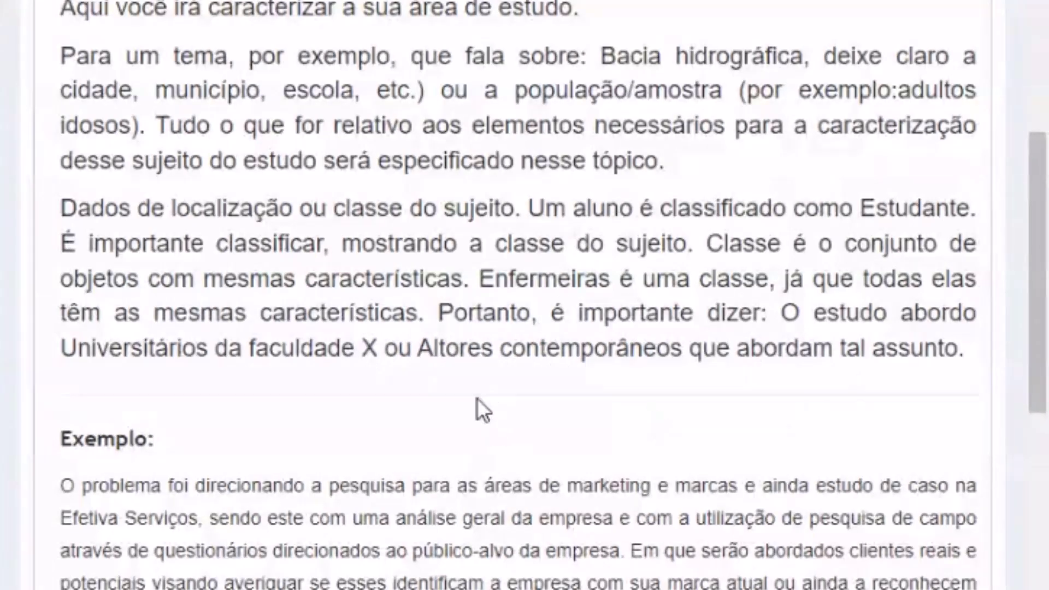
pyautogui.scroll(-5, 488, 423)
pyautogui.scroll(-10, 473, 465)
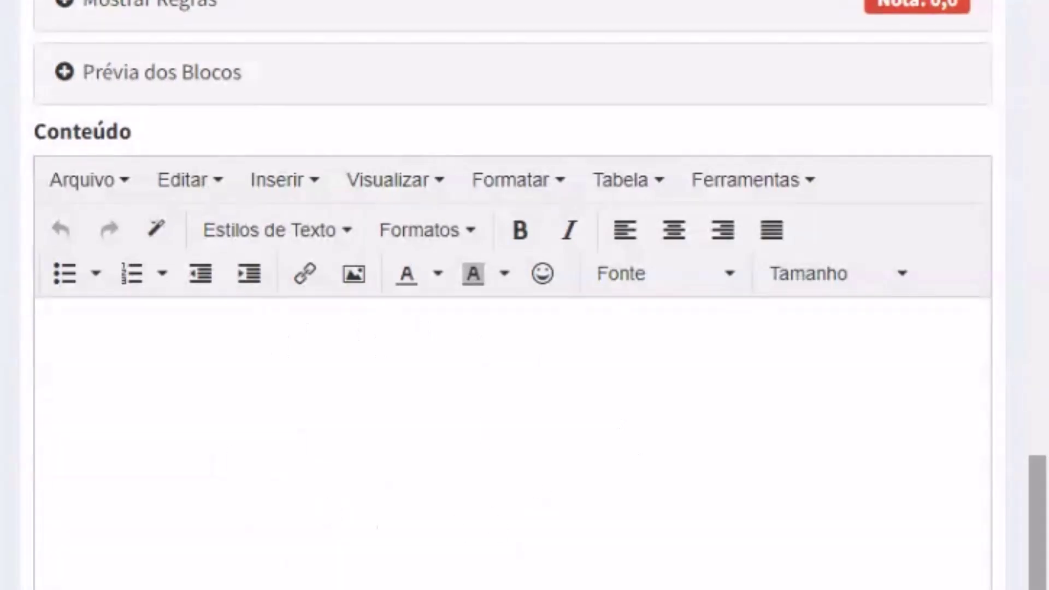
pyautogui.scroll(15, 514, 382)
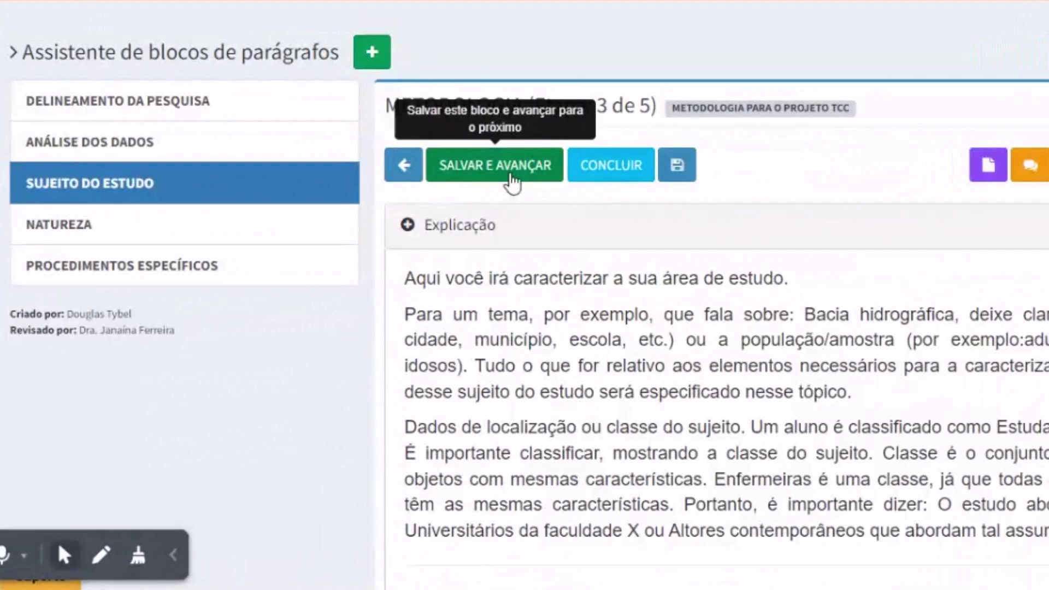
# Save the SUJEITO DO ESTUDO block and advance to NATUREZA, reading the Qualitativa and Quantitativa definitions and the example for each.
pyautogui.click(511, 176)
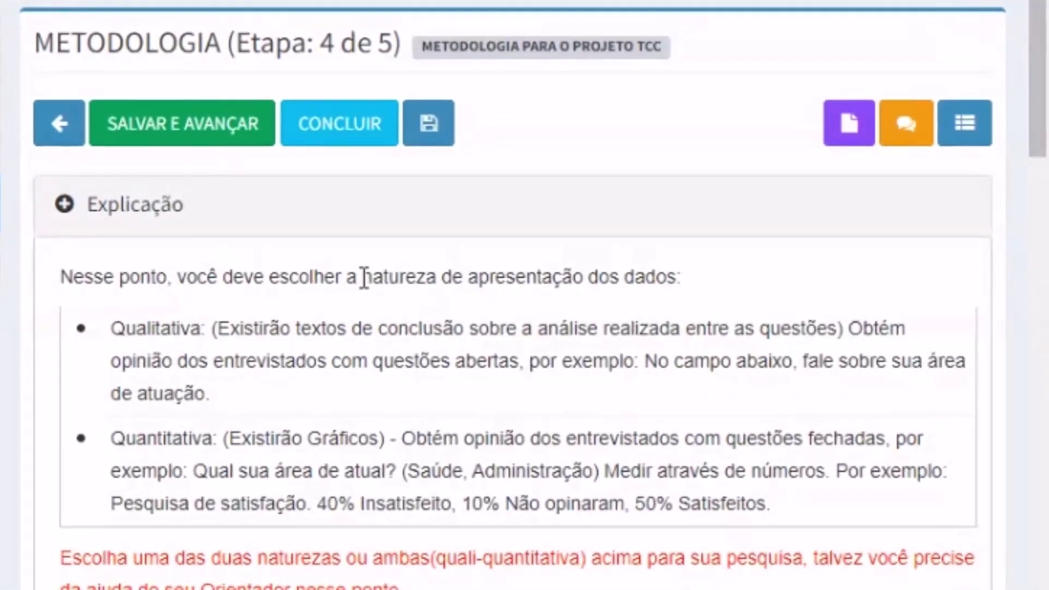
pyautogui.moveTo(590, 287); pyautogui.dragTo(807, 288)
pyautogui.moveTo(617, 270); pyautogui.dragTo(683, 270)
pyautogui.scroll(-2, 835, 286)
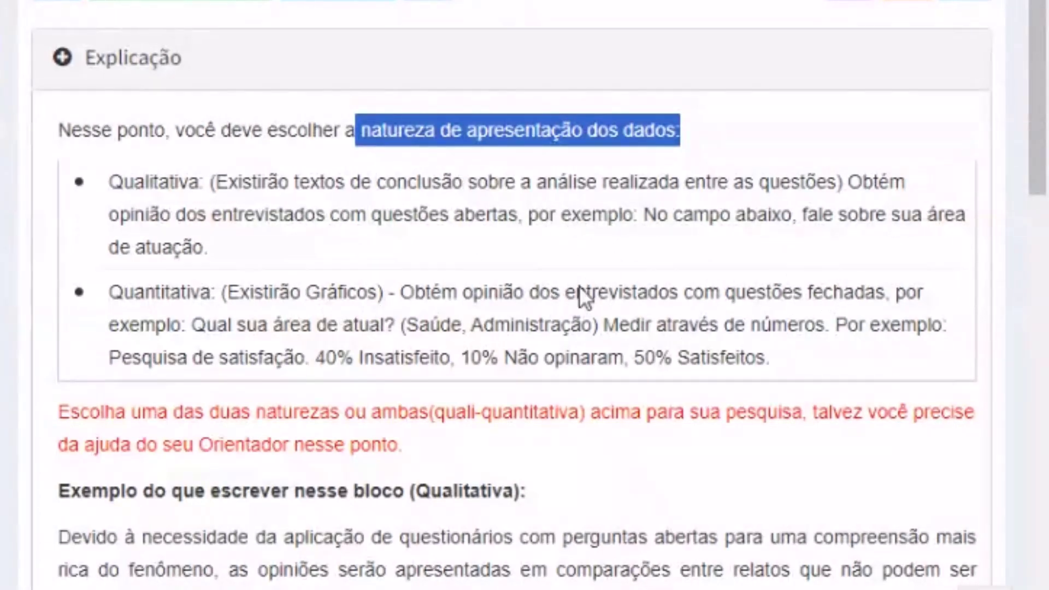
pyautogui.click(402, 229)
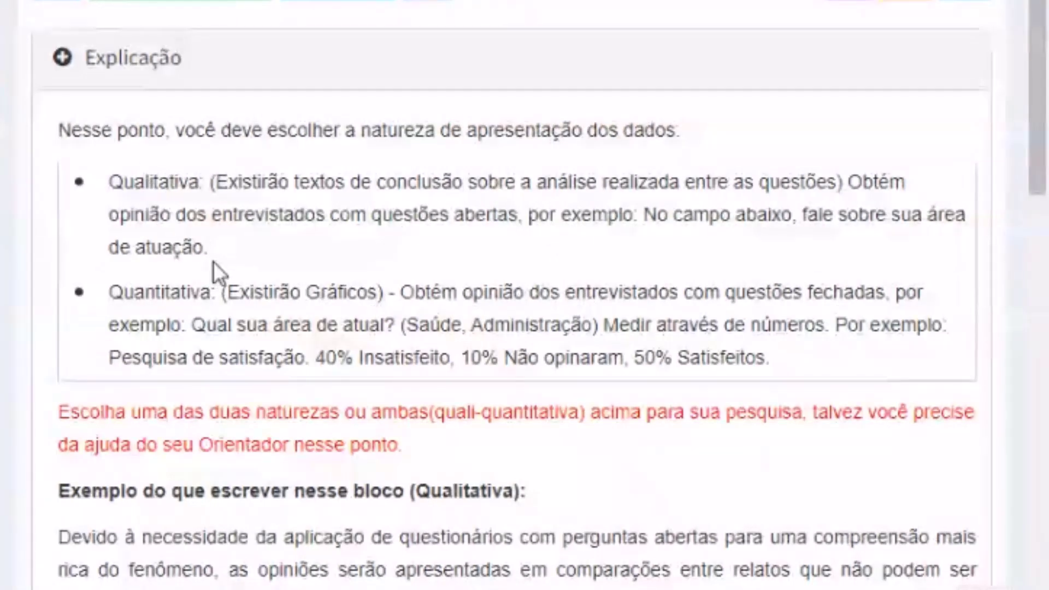
pyautogui.scroll(-3, 235, 267)
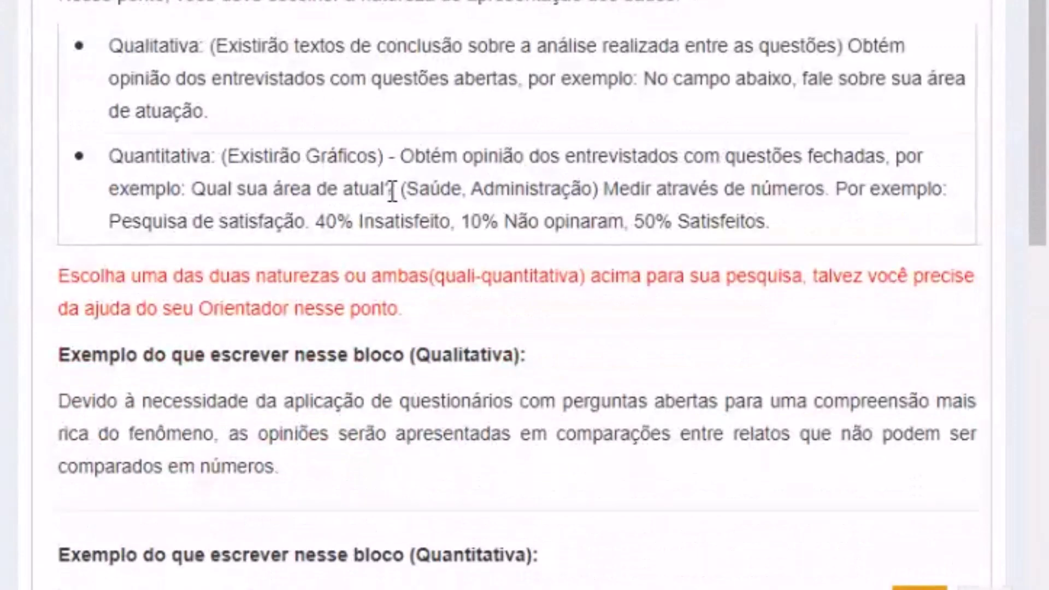
pyautogui.scroll(-3, 659, 294)
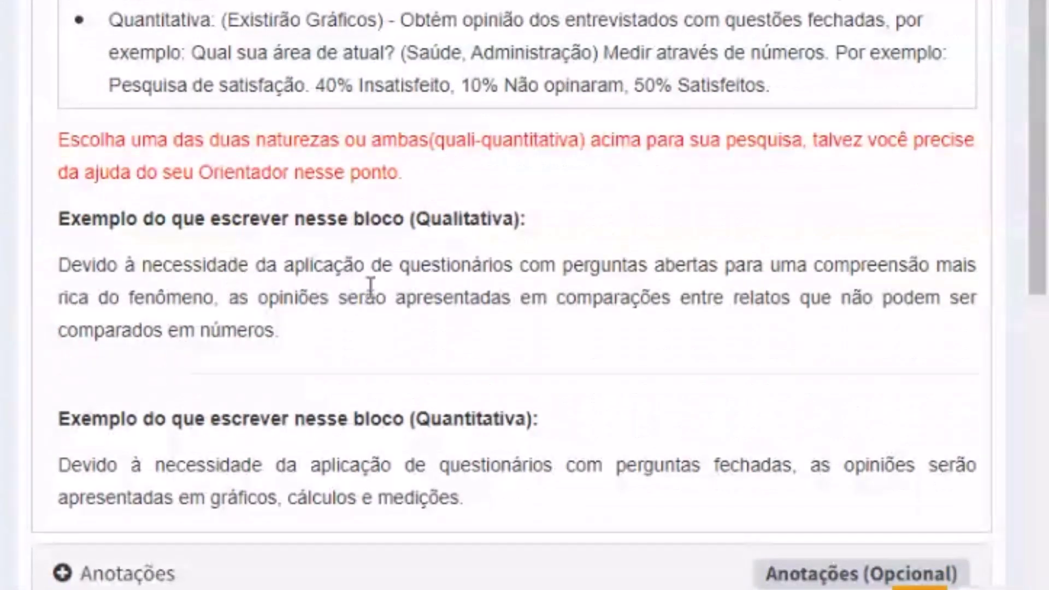
pyautogui.scroll(3, 454, 477)
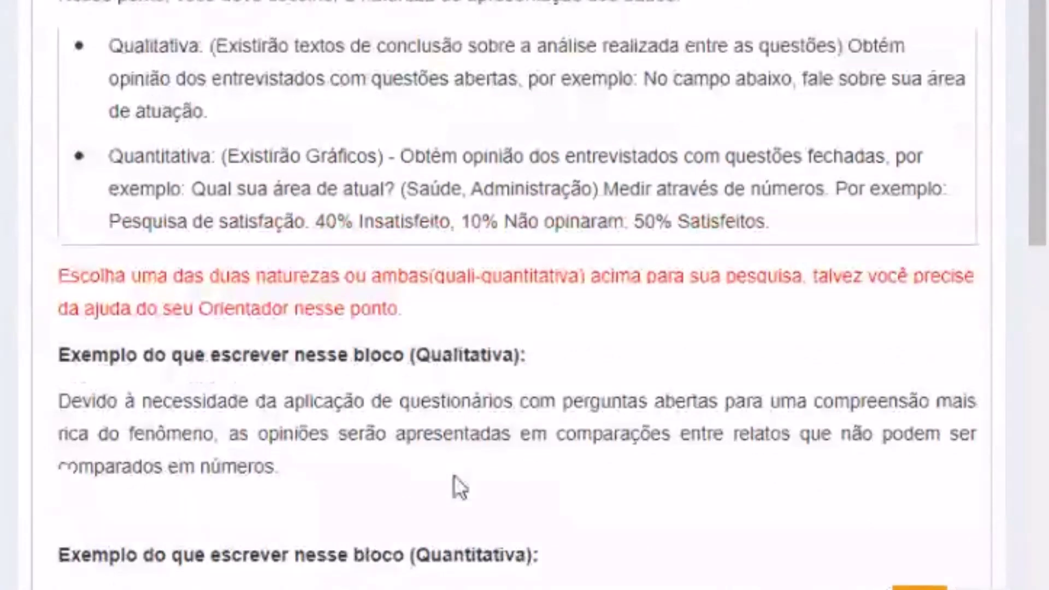
pyautogui.scroll(-3, 454, 476)
pyautogui.scroll(-3, 456, 460)
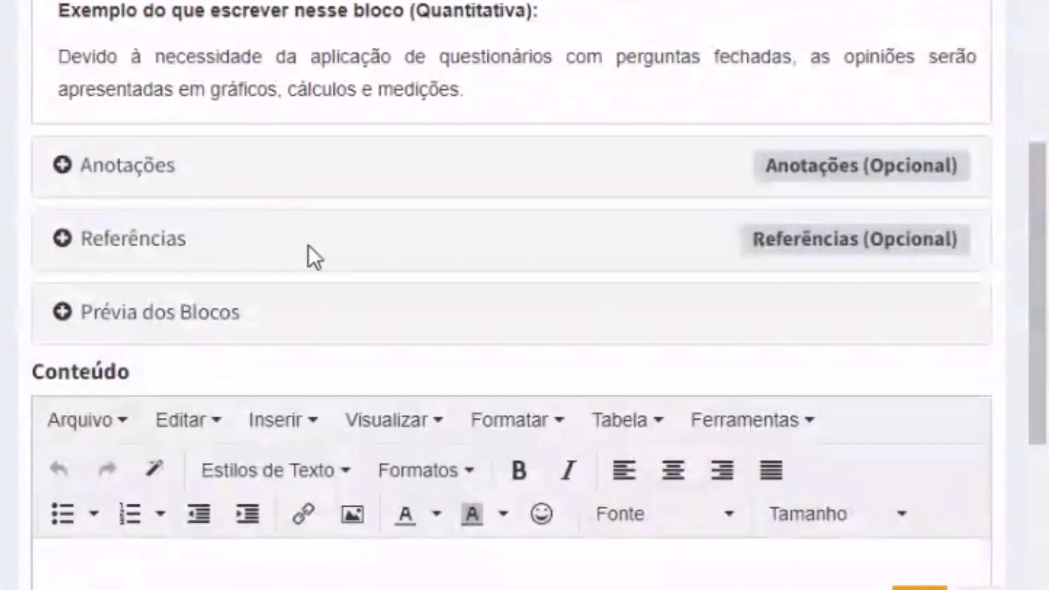
# Switch to the Editar Proposta page and check the research nature in the Elementos methodology text and in the Metodologia selections.
pyautogui.scroll(15, 386, 296)
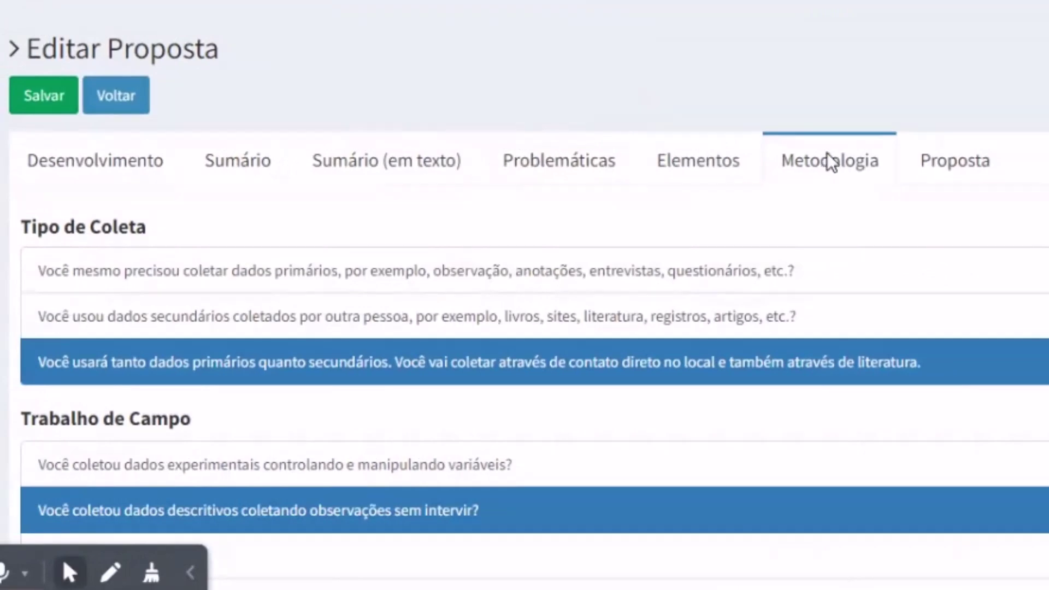
pyautogui.click(683, 164)
pyautogui.scroll(-15, 632, 276)
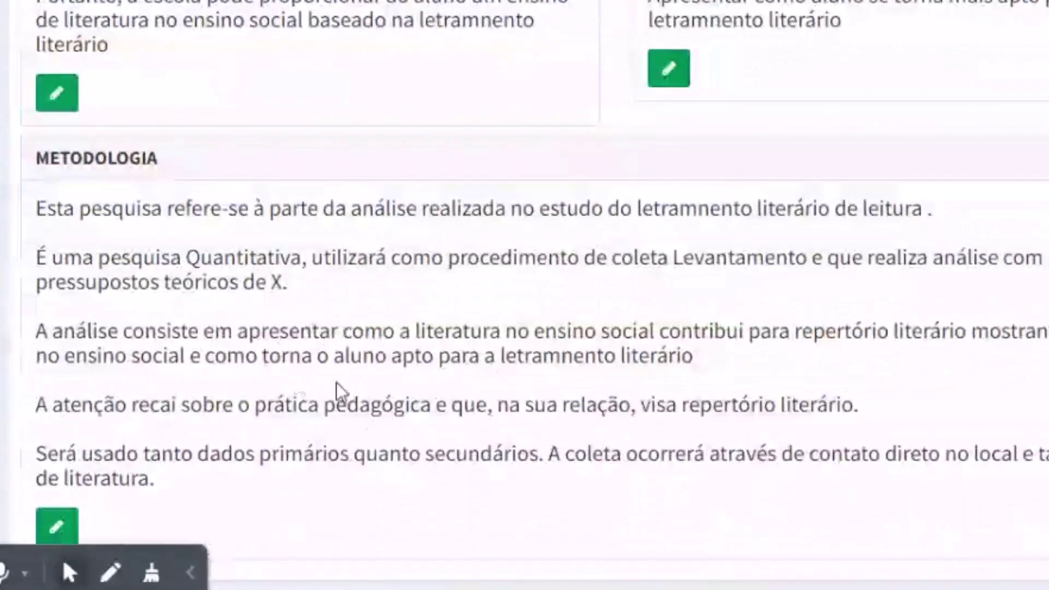
pyautogui.moveTo(182, 257); pyautogui.dragTo(302, 257)
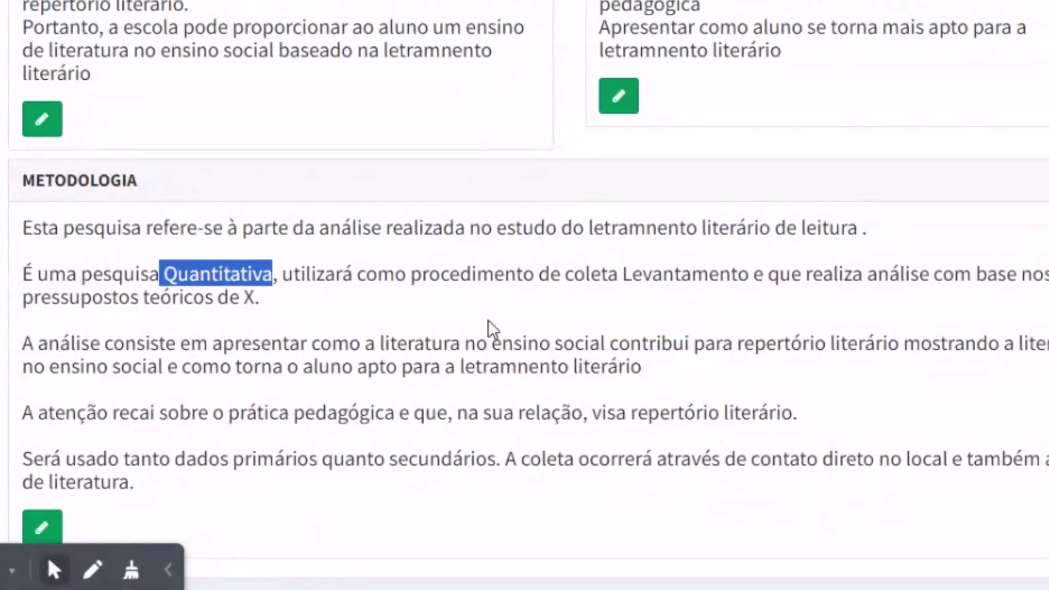
pyautogui.scroll(15, 502, 328)
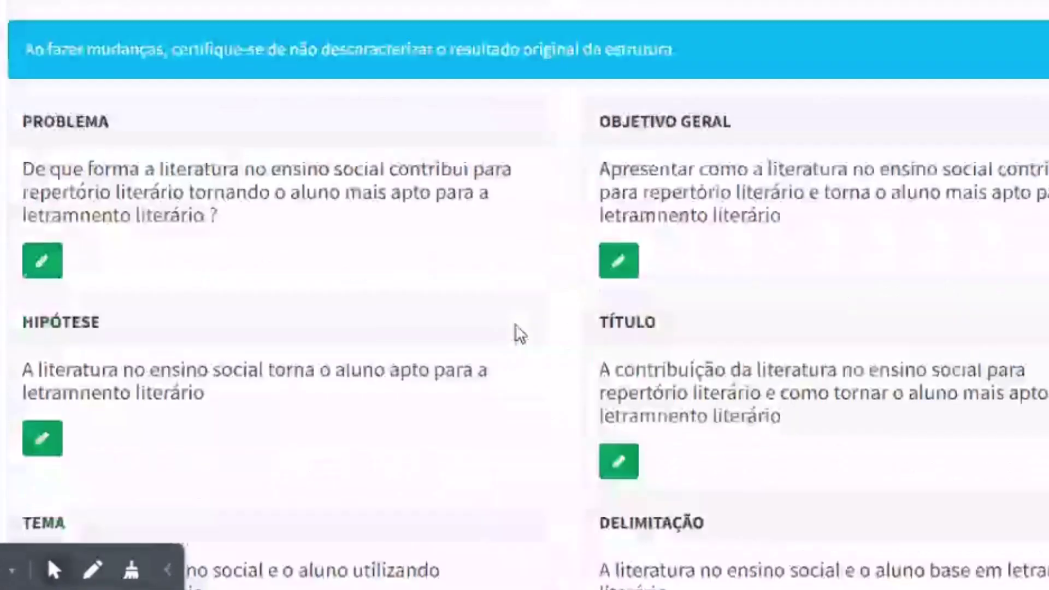
pyautogui.click(784, 172)
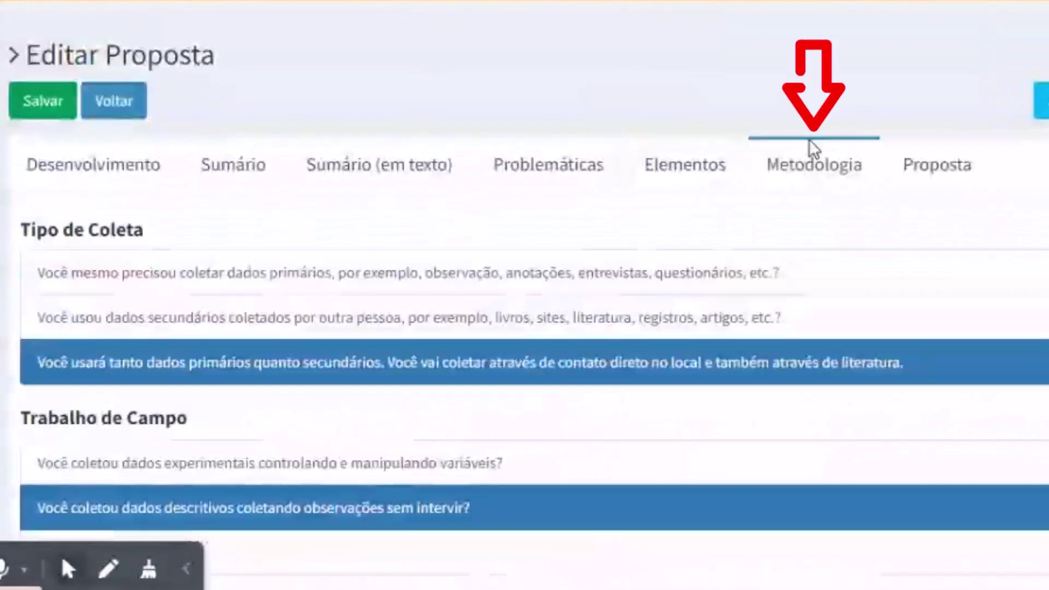
pyautogui.scroll(-10, 393, 182)
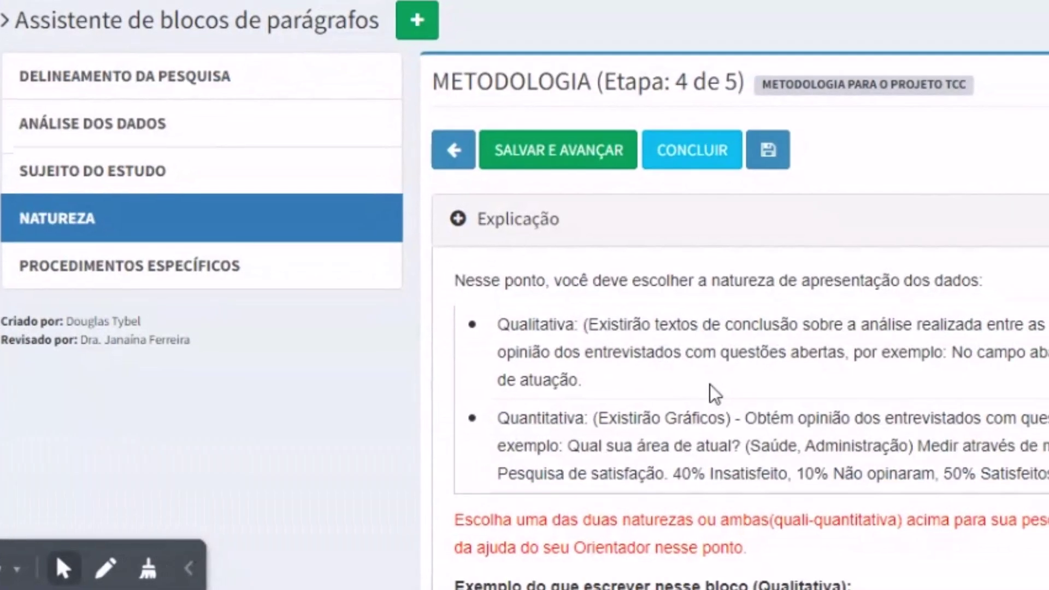
# Return to the NATUREZA block in the block assistant and review its explanation and examples again.
pyautogui.scroll(-10, 714, 393)
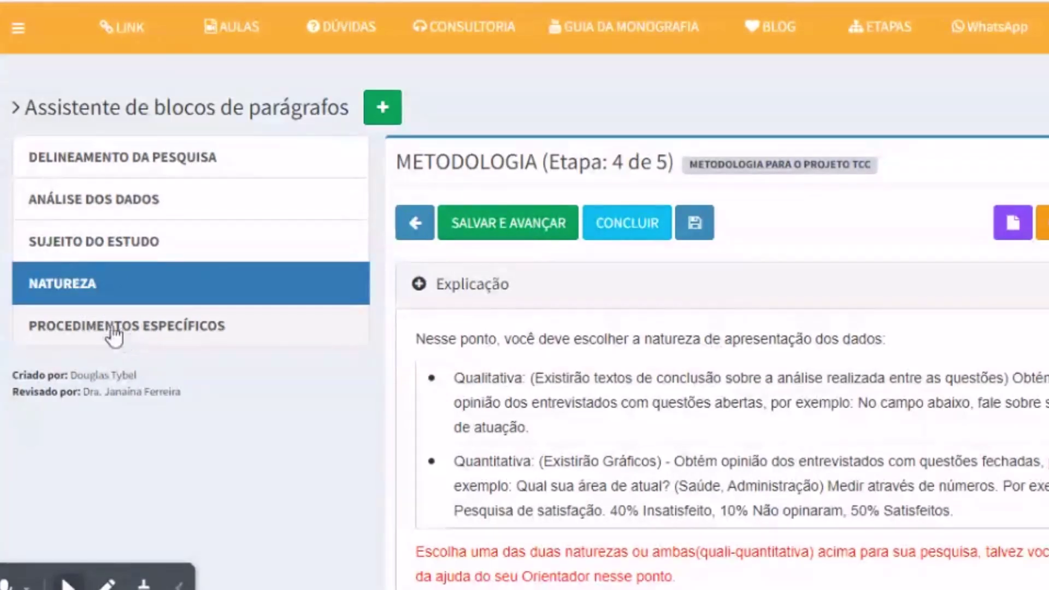
pyautogui.scroll(-3, 882, 559)
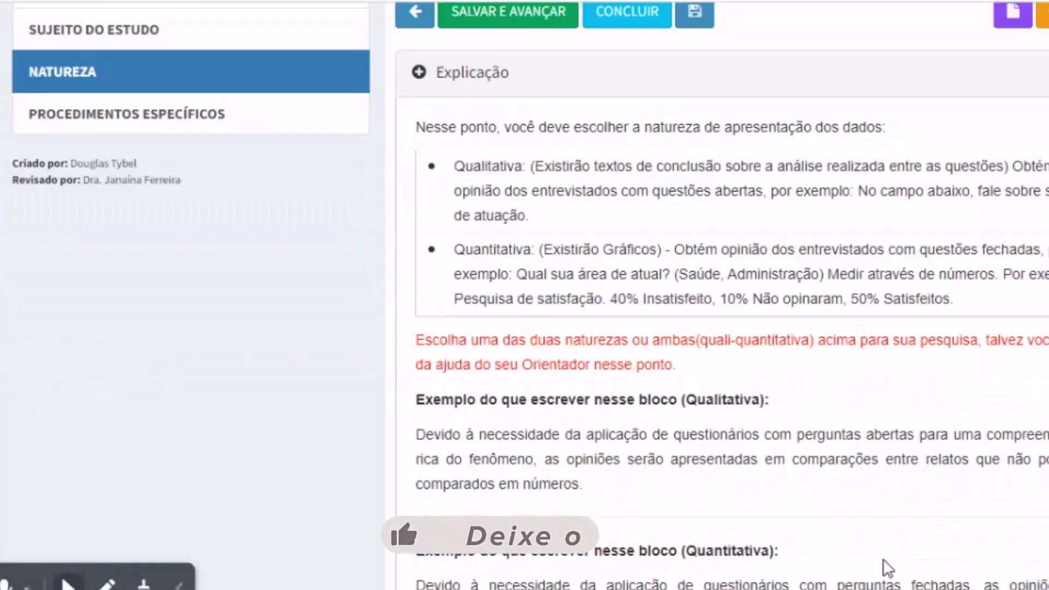
pyautogui.scroll(-10, 820, 519)
pyautogui.scroll(15, 663, 346)
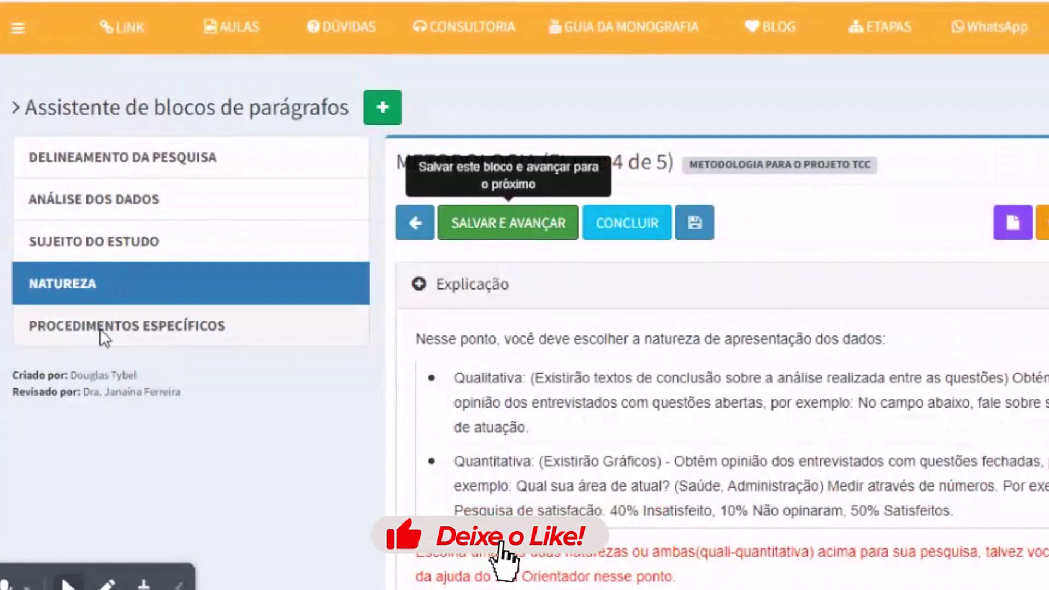
# Open the PROCEDIMENTOS ESPECÍFICOS block and read the list of research procedures from Bibliográfica to Participante.
pyautogui.click(131, 326)
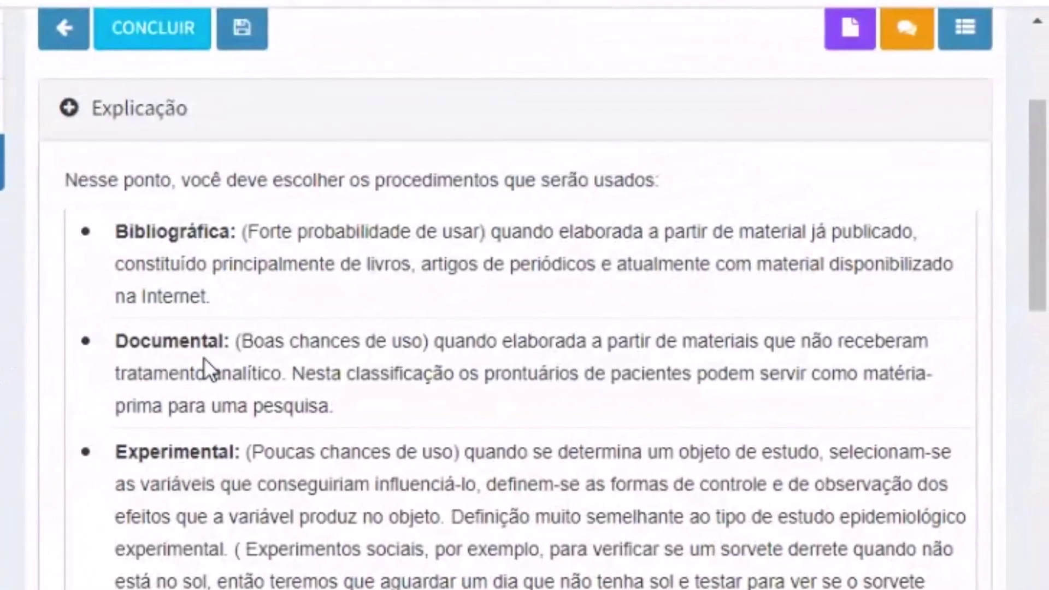
pyautogui.scroll(-5, 200, 529)
pyautogui.scroll(-2, 185, 485)
pyautogui.scroll(-5, 277, 506)
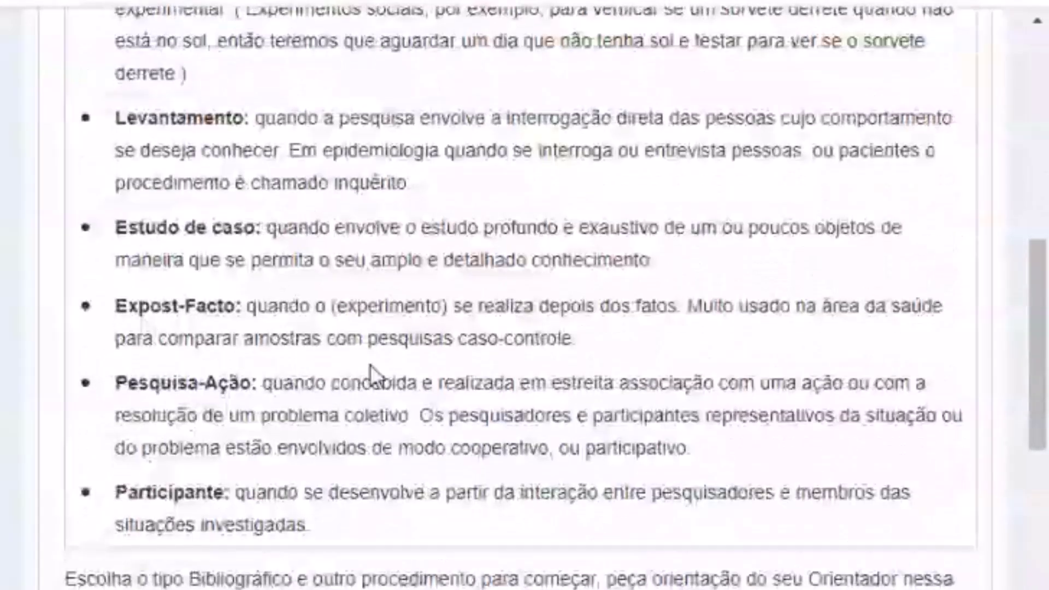
pyautogui.scroll(-5, 383, 377)
pyautogui.scroll(15, 402, 437)
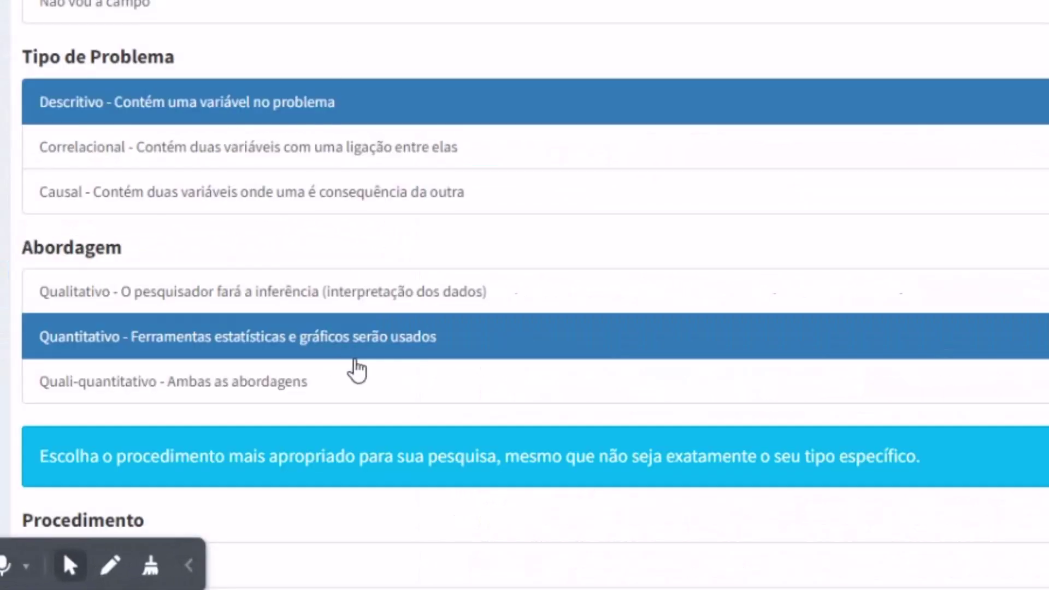
# Check the proposal's Abordagem and Procedimento selections, and review the PROCEDIMENTOS ESPECÍFICOS guidance and example down to the Conteúdo editor.
pyautogui.scroll(-1, 473, 374)
pyautogui.scroll(-4, 472, 374)
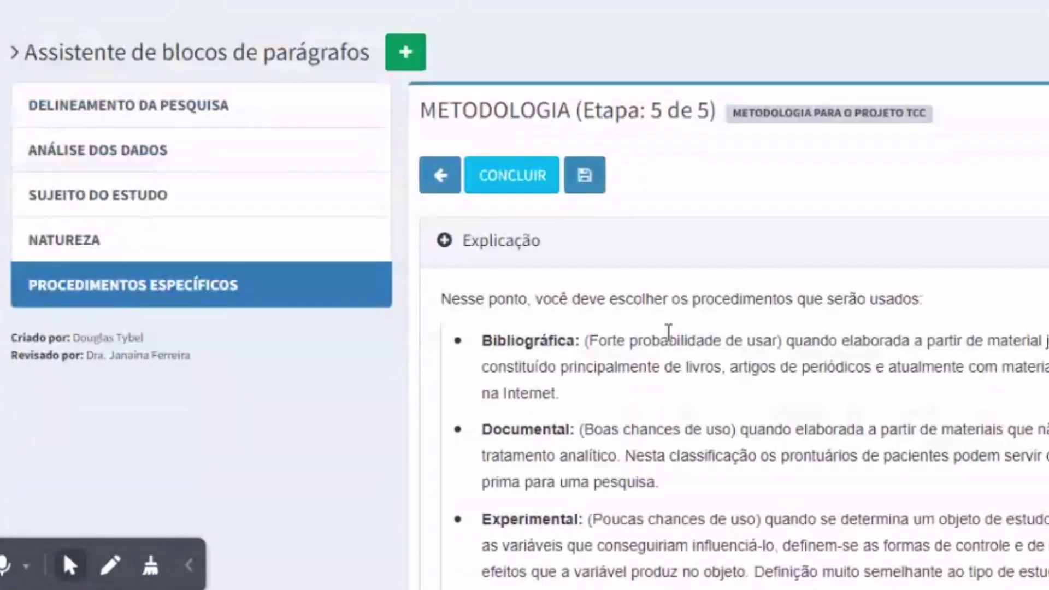
pyautogui.scroll(-20, 672, 341)
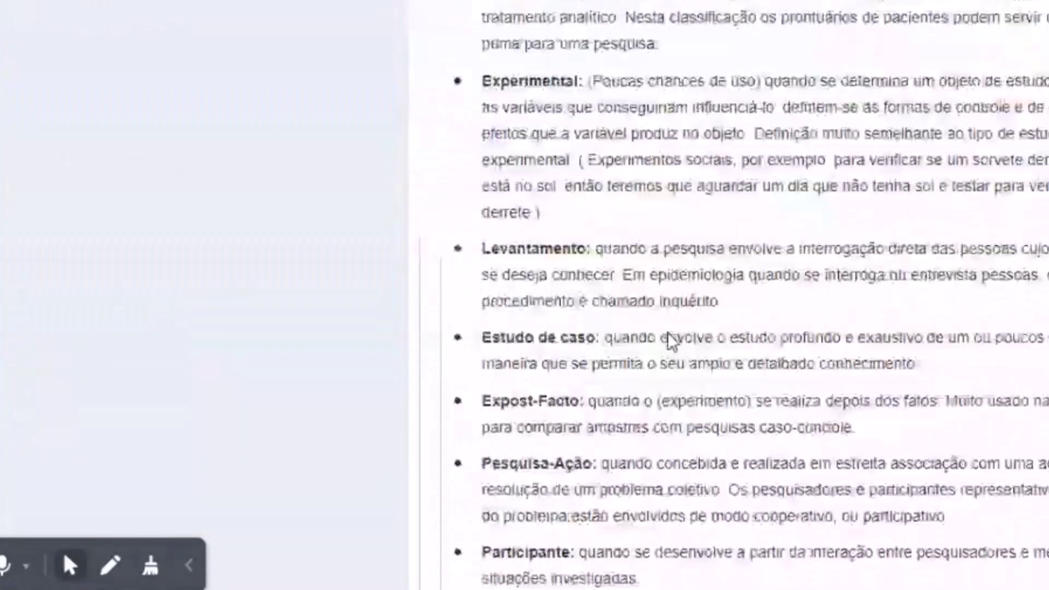
pyautogui.scroll(-5, 672, 346)
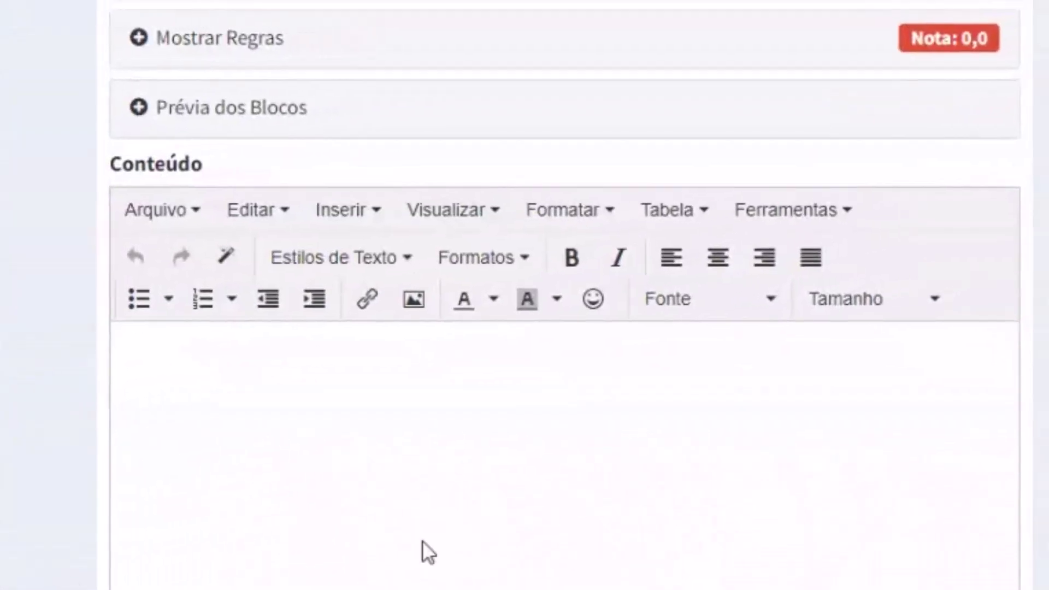
pyautogui.scroll(1, 715, 437)
pyautogui.scroll(8, 459, 486)
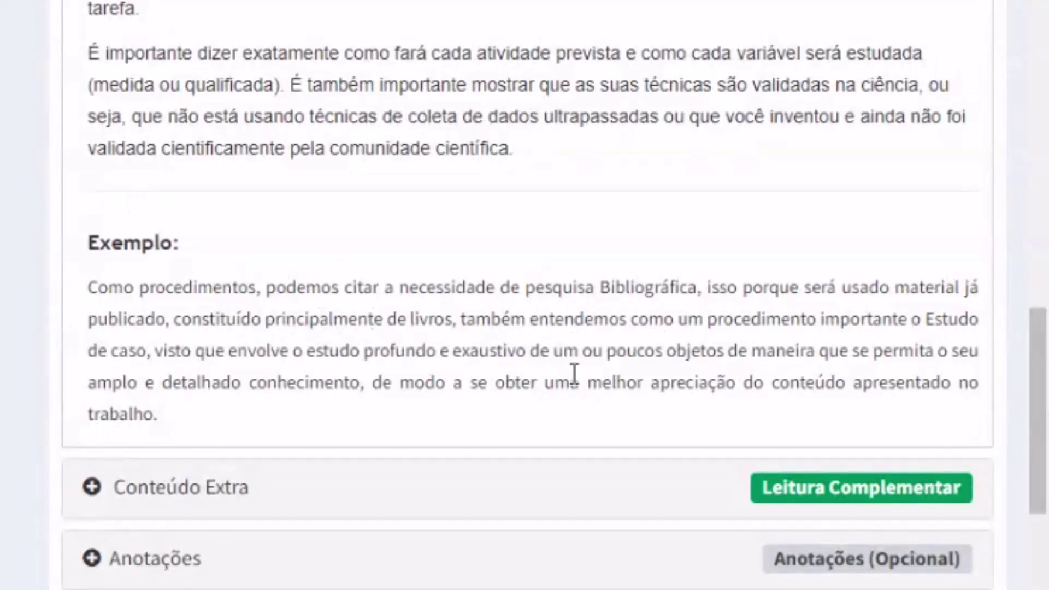
pyautogui.scroll(-10, 328, 316)
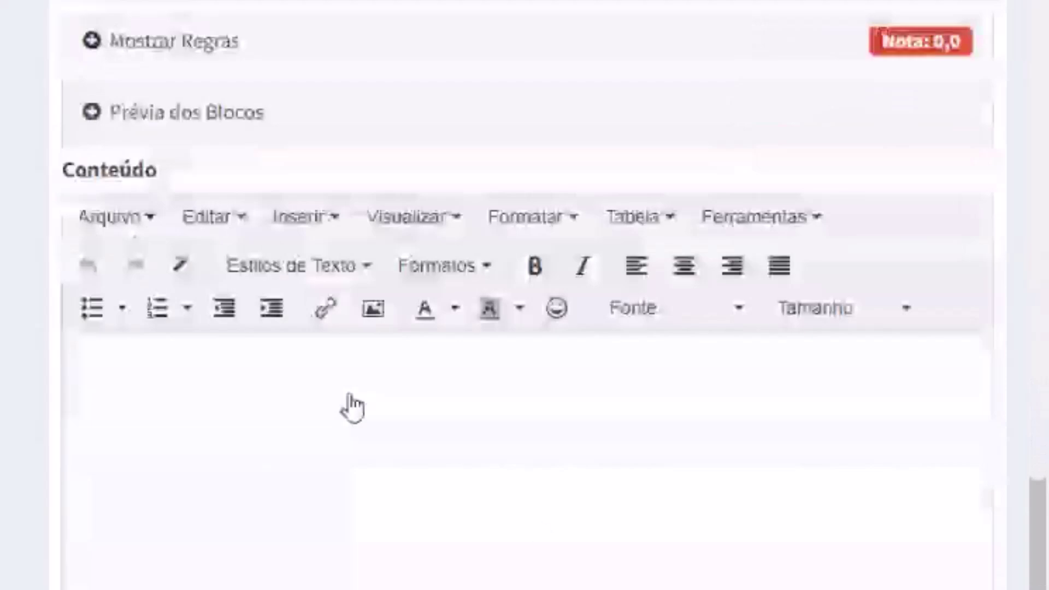
pyautogui.scroll(20, 513, 350)
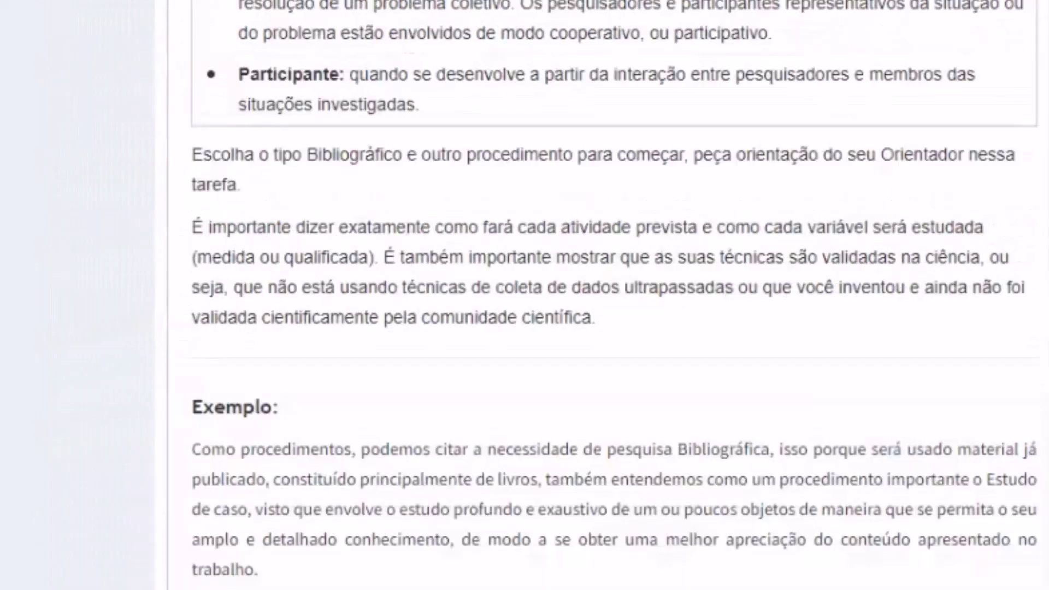